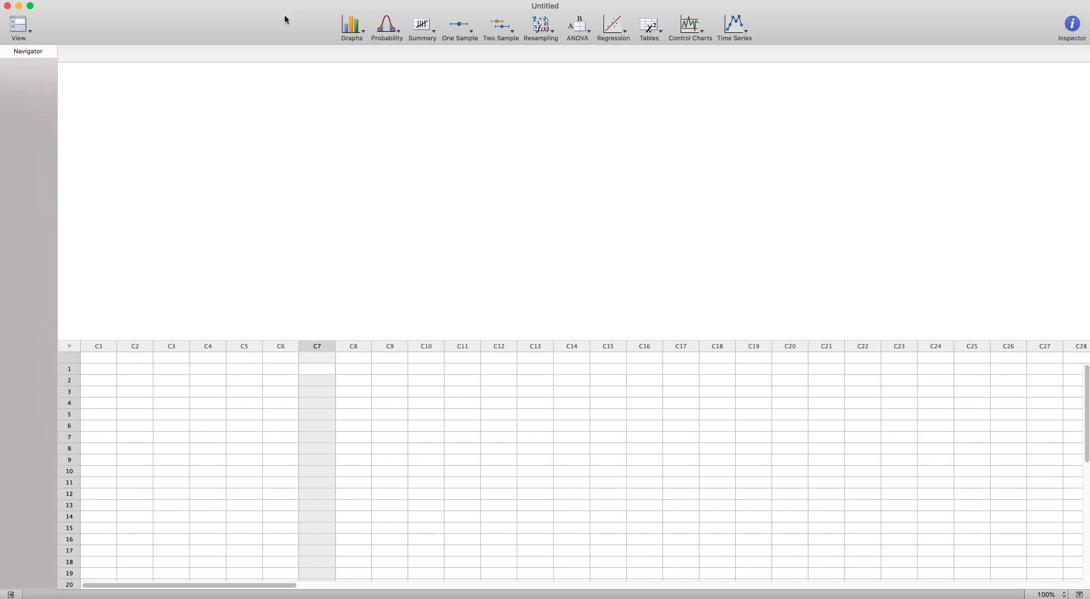
Open the Viscosity worksheet from the workbook "Data for Minitab exercise.xlsx" and enlarge its window to fill the screen.
click(110, 1)
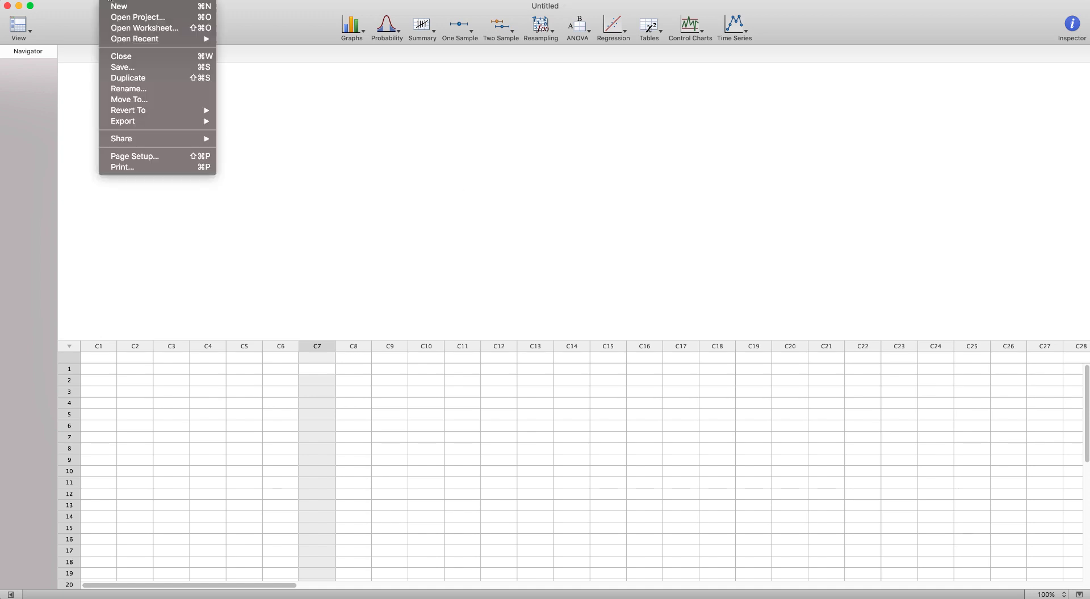
click(119, 29)
double_click(488, 140)
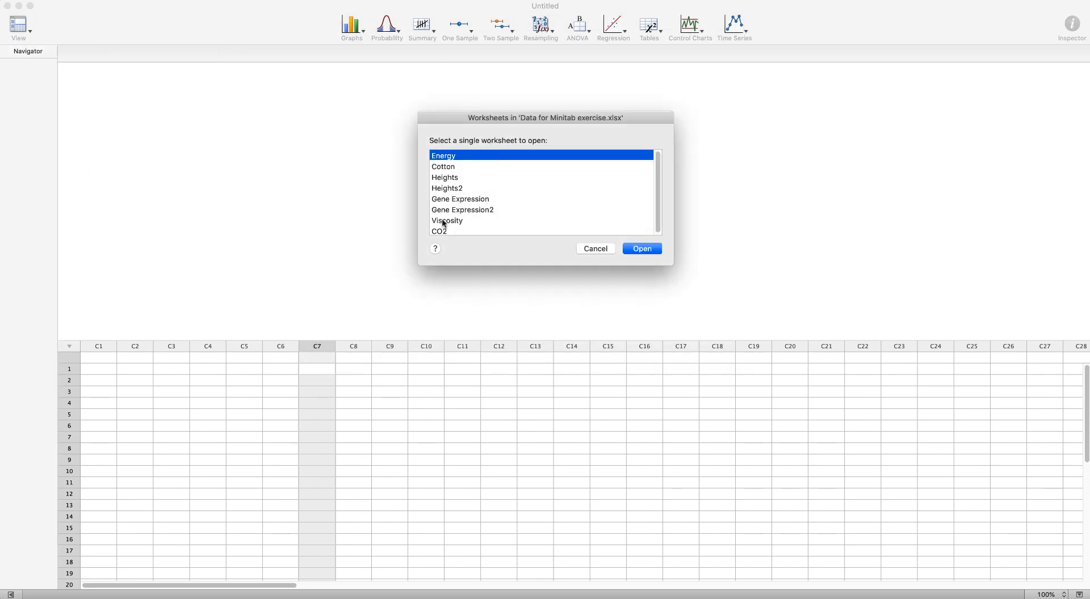
click(445, 221)
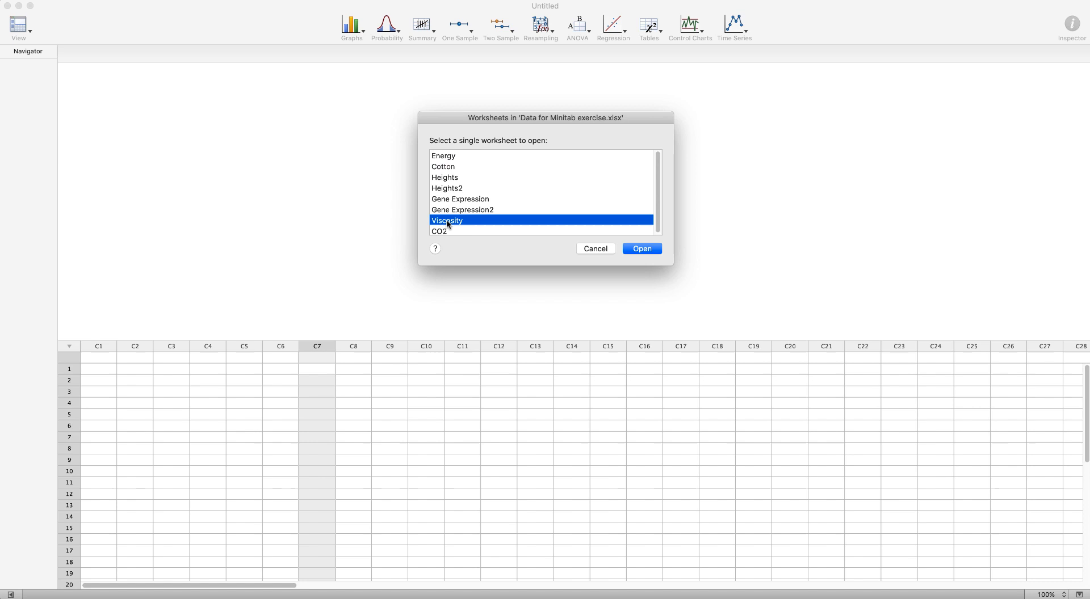
click(646, 249)
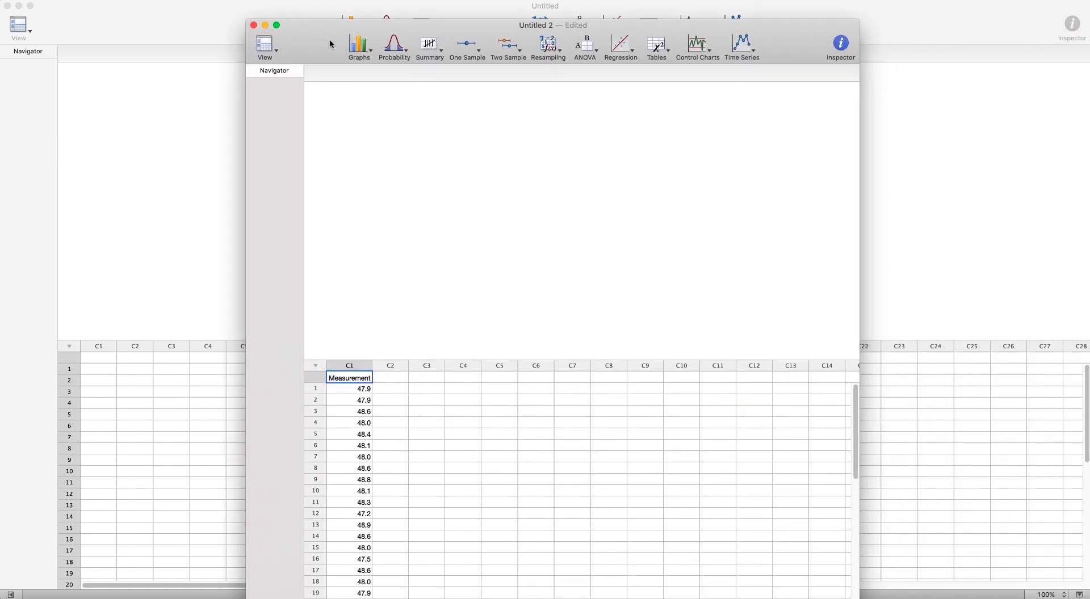
double_click(329, 39)
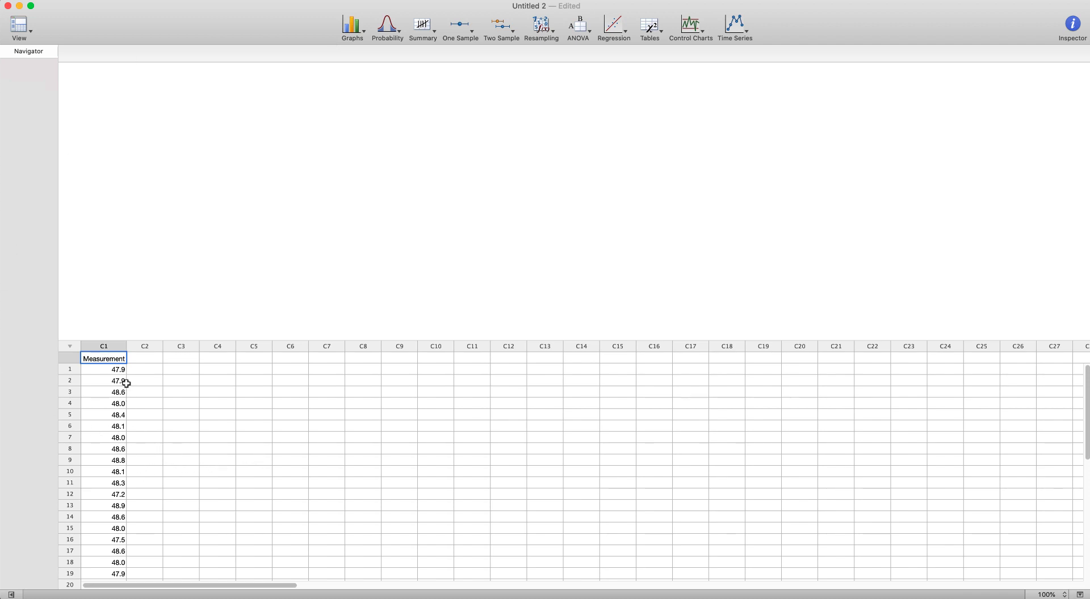
Review the Measurement data in column C1 from the first row to the last.
scroll(120, 469, down, 2)
scroll(103, 392, up, 2)
scroll(108, 423, down, 10)
scroll(109, 422, down, 2)
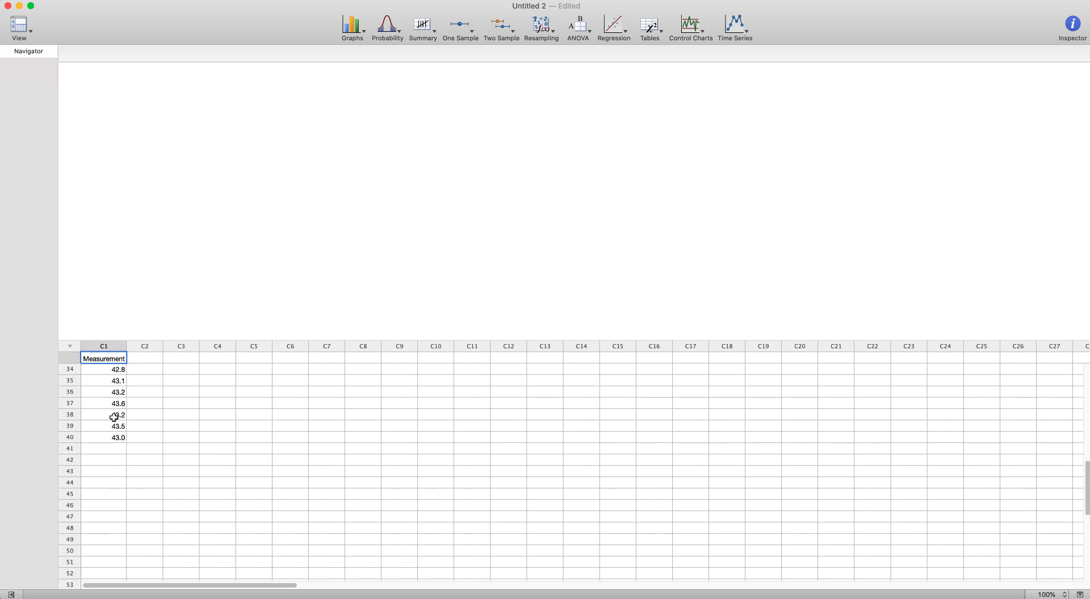
scroll(114, 418, up, 11)
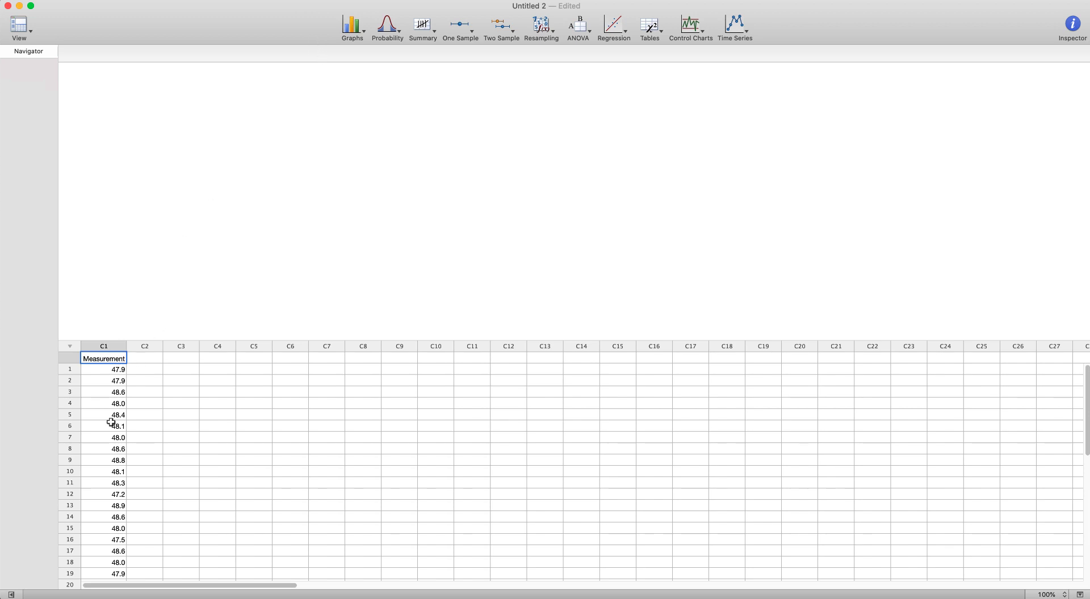
scroll(109, 512, down, 4)
scroll(109, 513, down, 2)
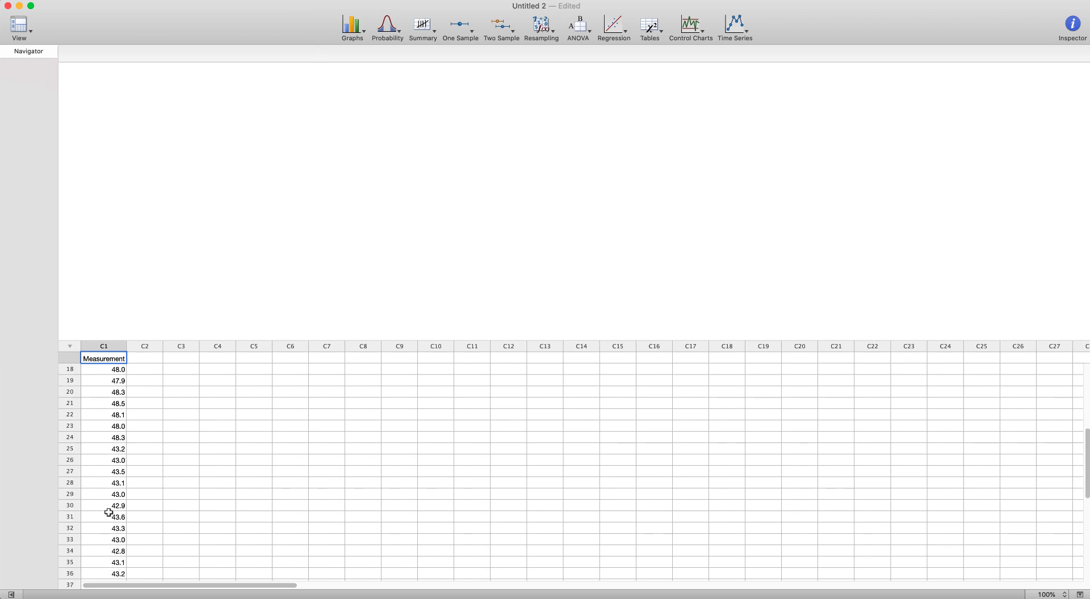
scroll(109, 512, up, 6)
Create a simple single-Y time series plot with Measurement as the Y variable and no time scale labels.
click(364, 26)
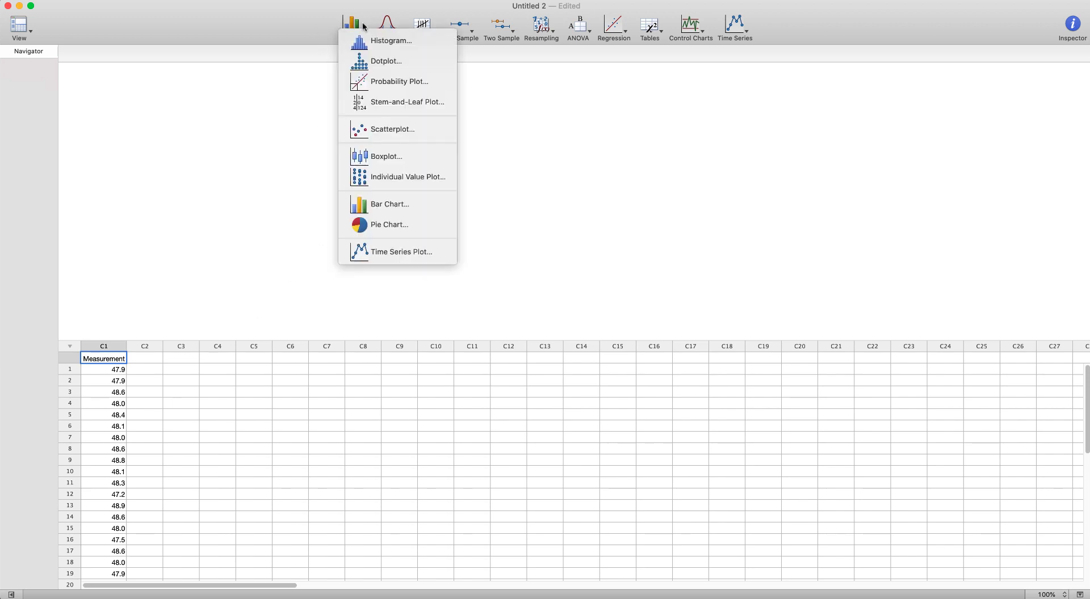
click(395, 257)
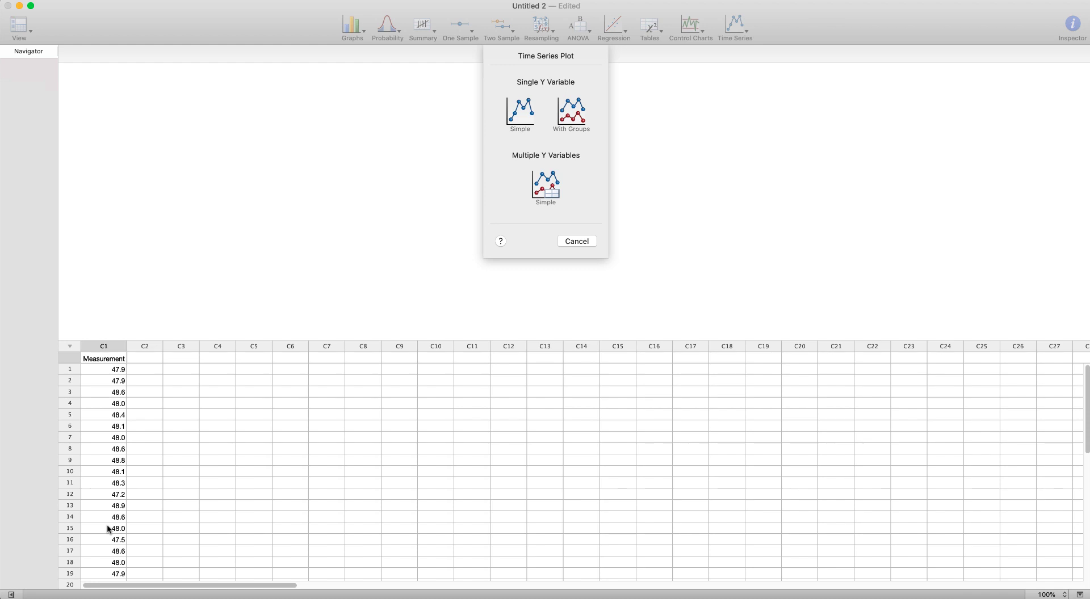
click(523, 111)
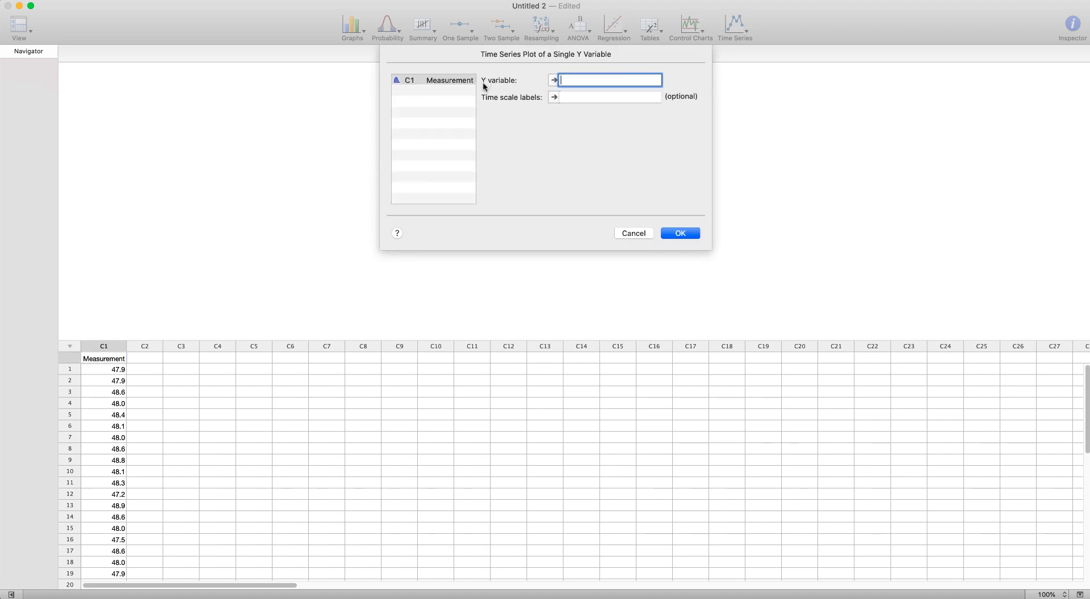
double_click(446, 81)
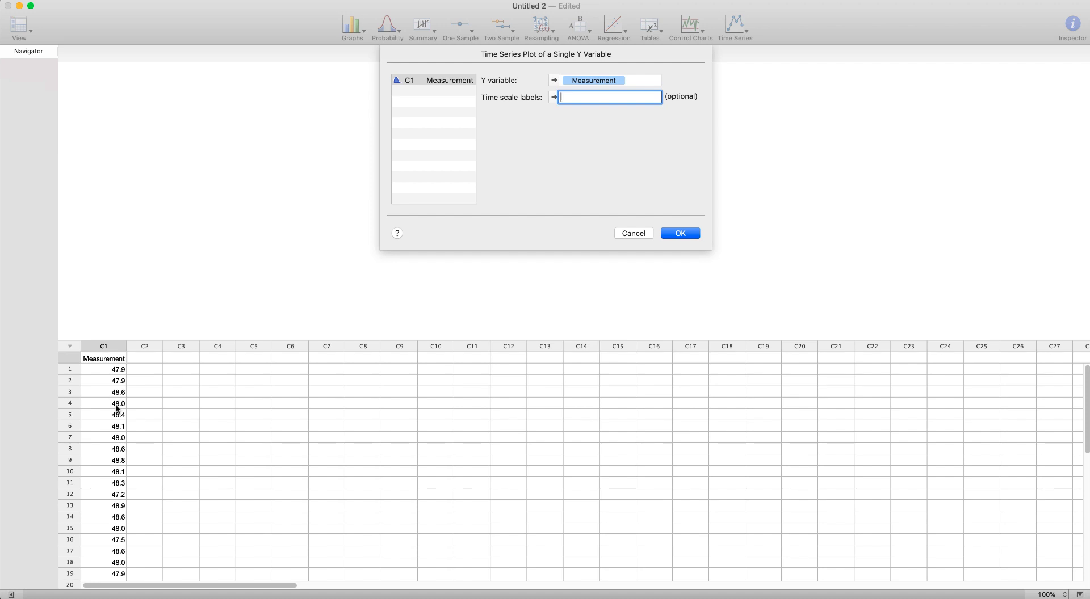
click(679, 231)
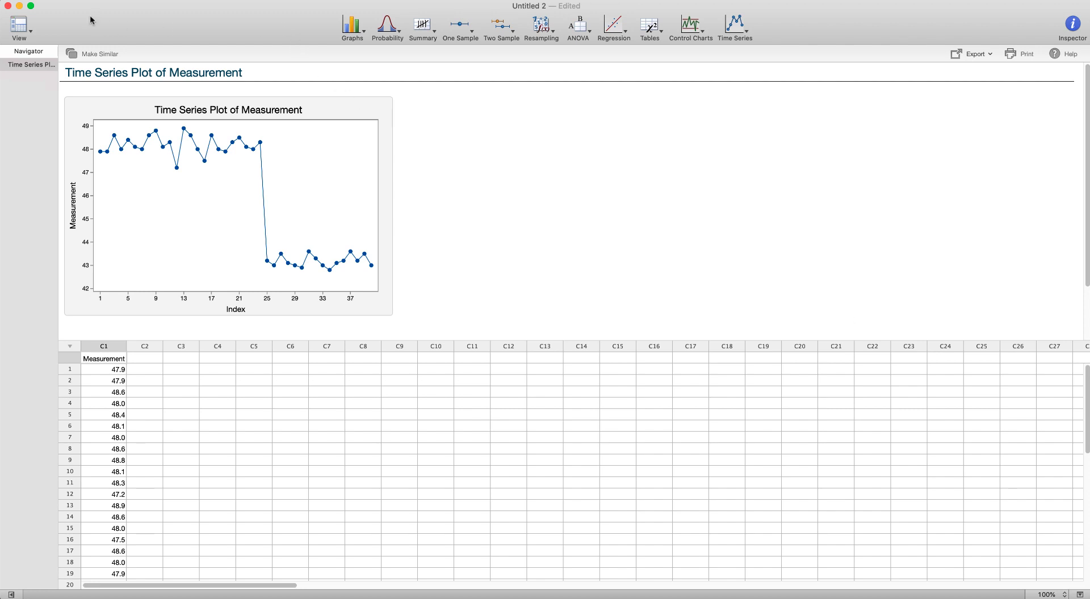
Open the CO2 worksheet from "Data for Minitab exercise.xlsx" and enlarge its window to fill the screen.
click(105, 1)
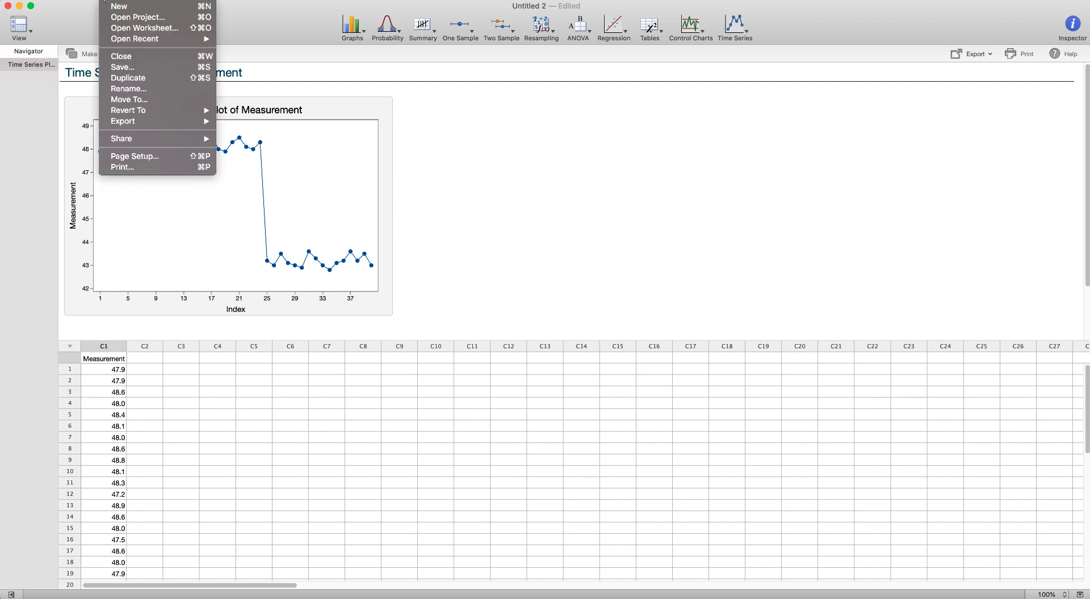
click(115, 28)
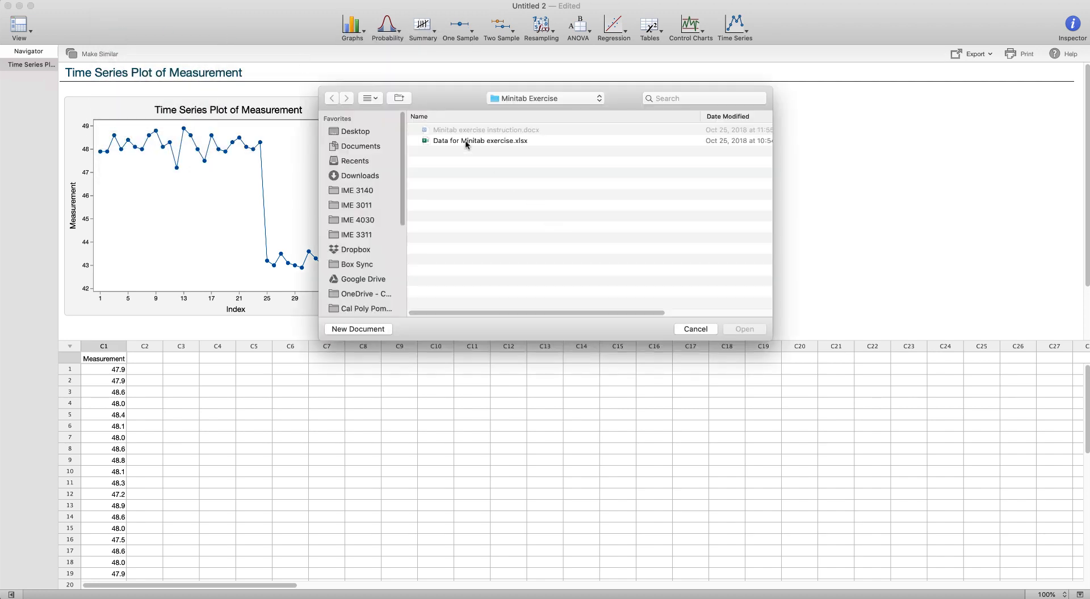
double_click(466, 144)
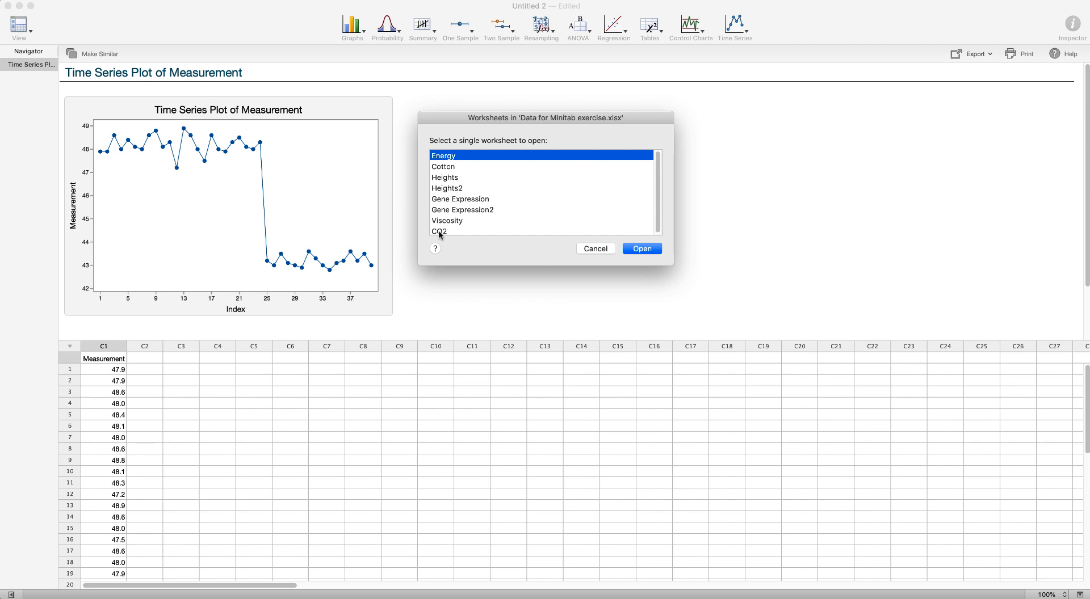
click(438, 230)
click(640, 251)
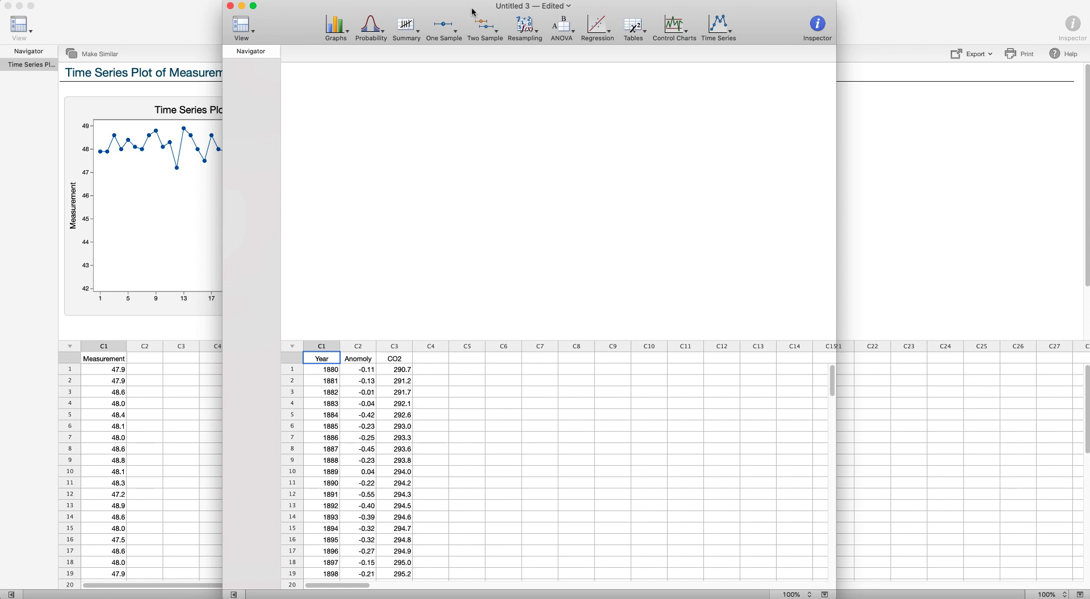
double_click(472, 12)
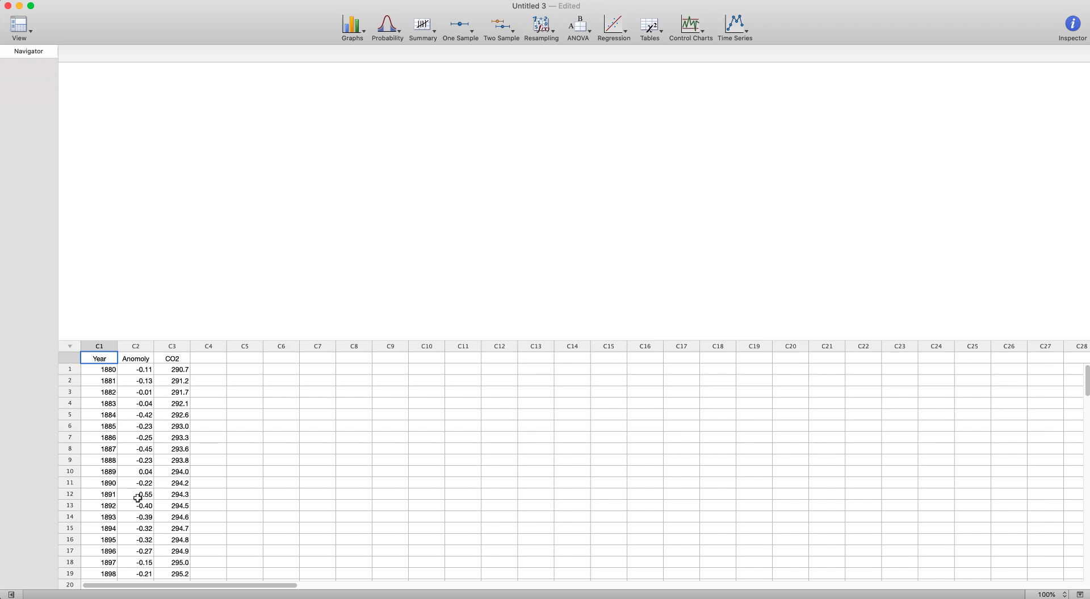
Examine the Anomoly and CO2 columns and check the range of years covered by the Year column.
click(141, 369)
drag(142, 369, 136, 501)
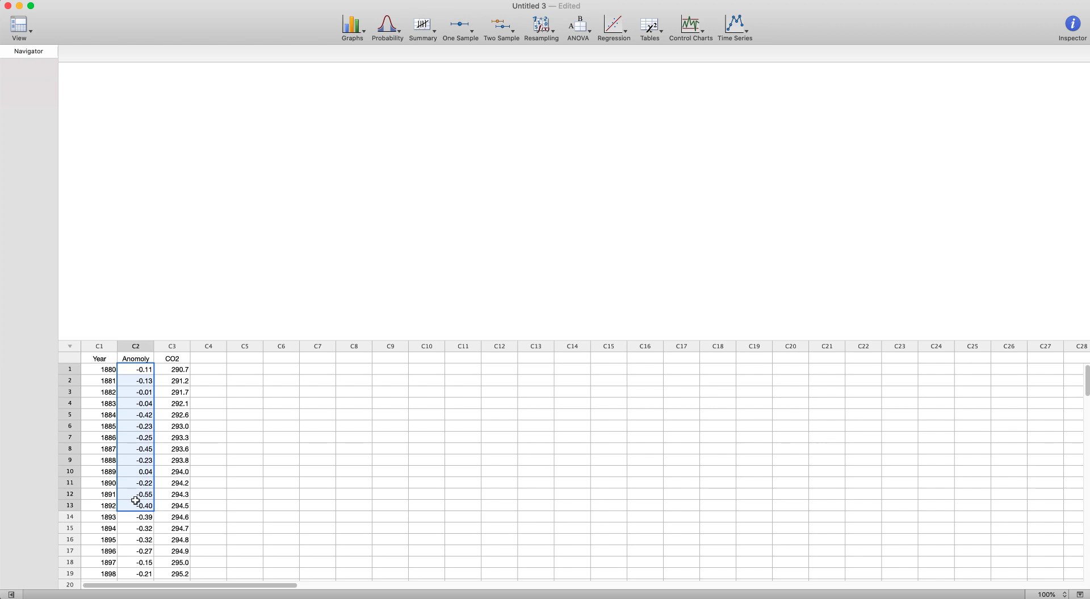
drag(179, 369, 176, 464)
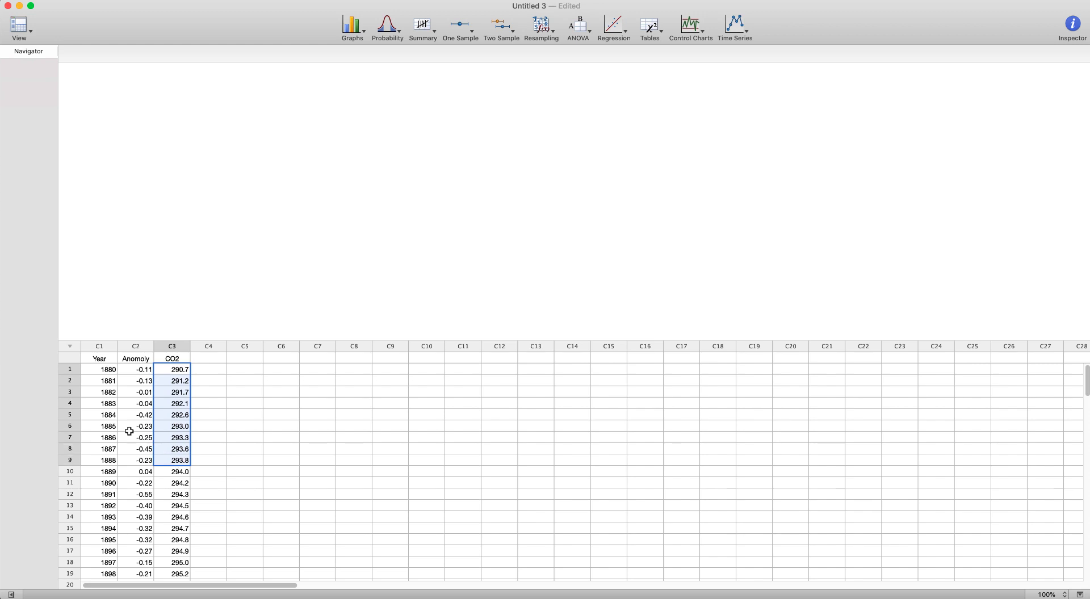
click(109, 370)
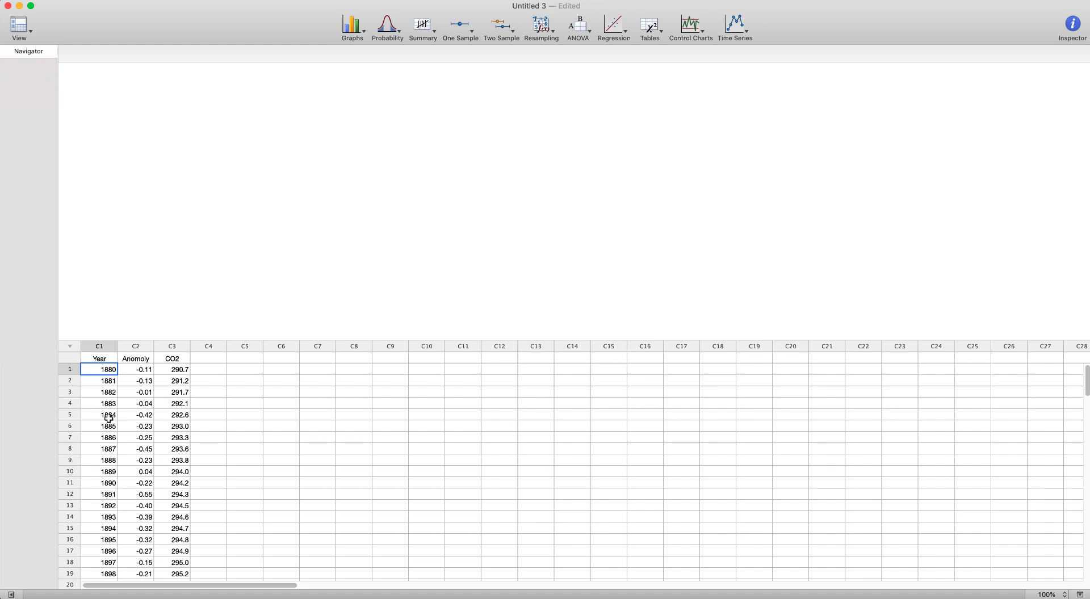
scroll(109, 418, down, 12)
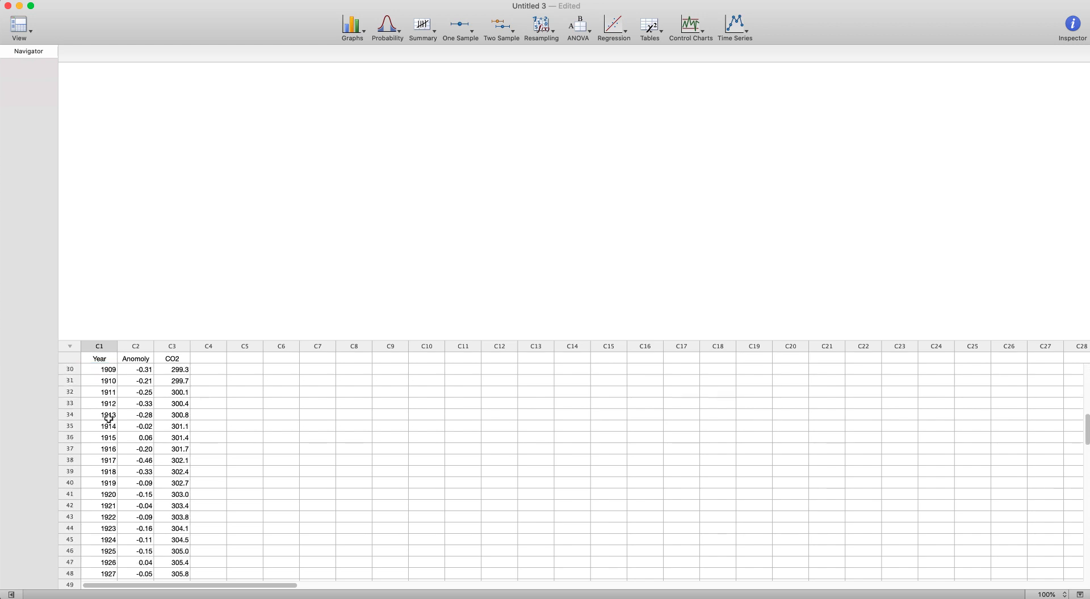
scroll(109, 417, down, 16)
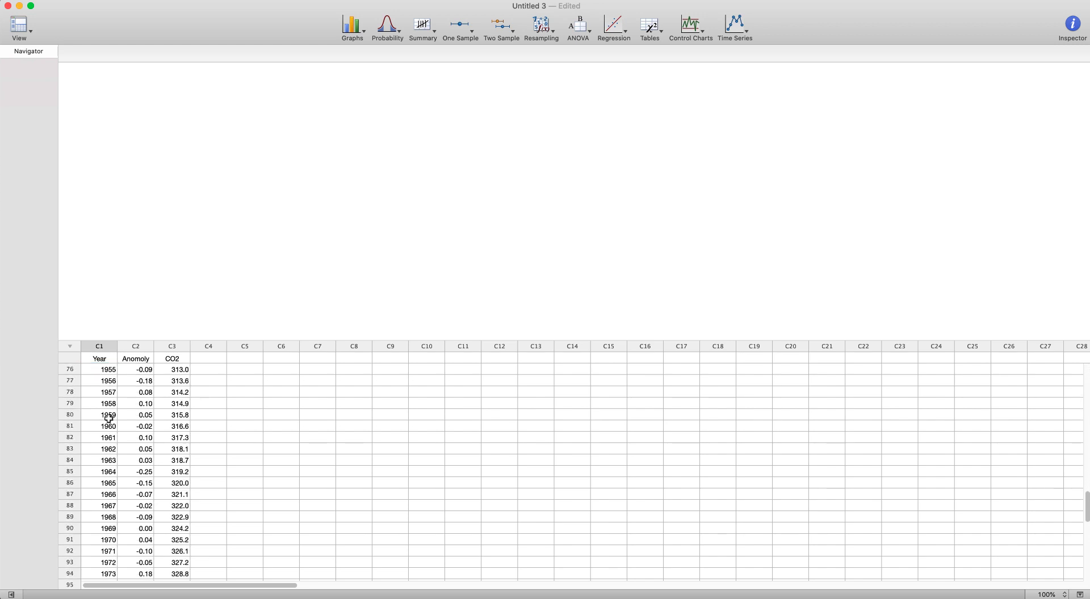
scroll(109, 418, down, 14)
scroll(109, 417, up, 3)
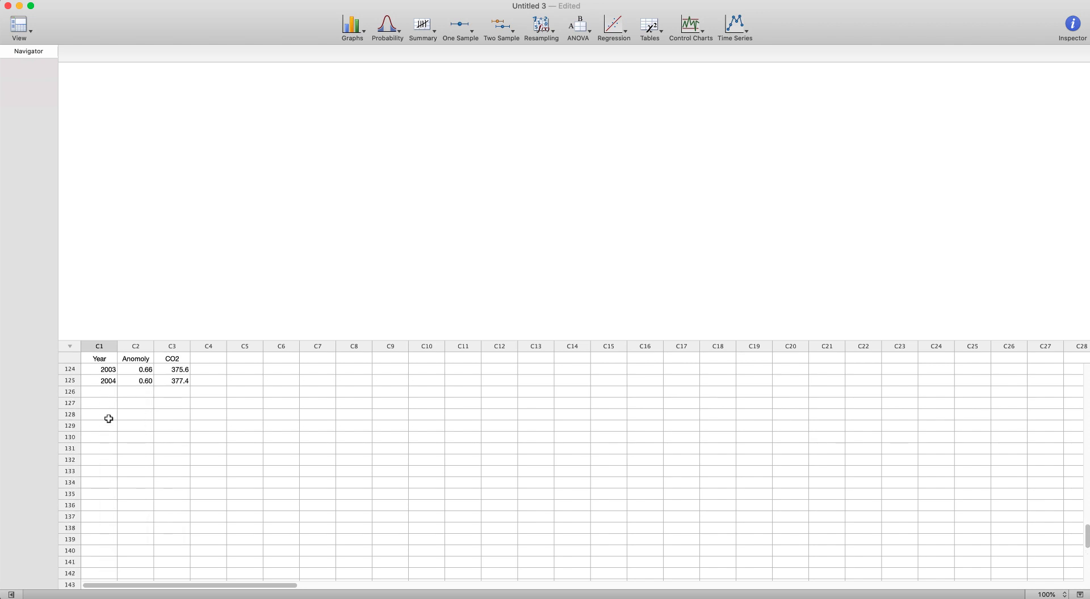
scroll(109, 418, up, 20)
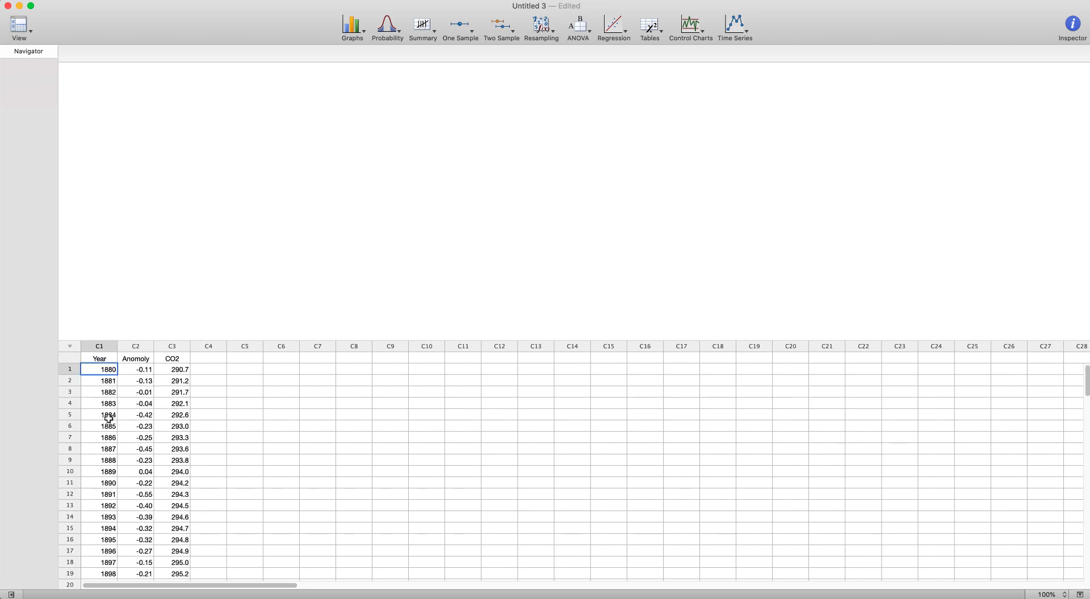
Inspect how the Anomoly values develop over the years and compare them with the CO2 values.
click(142, 371)
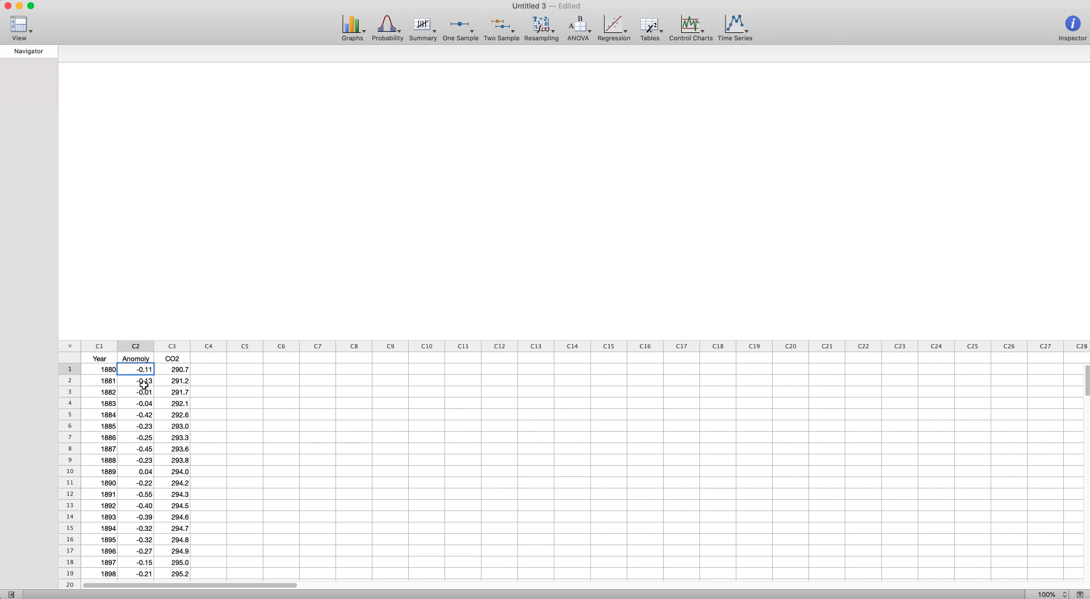
scroll(175, 470, down, 10)
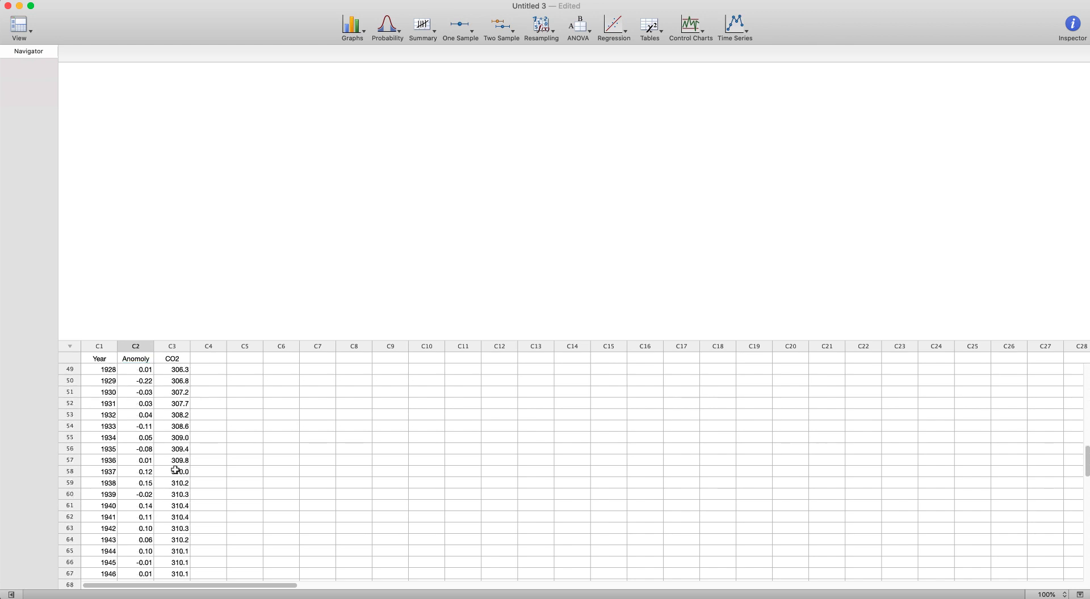
scroll(176, 469, down, 5)
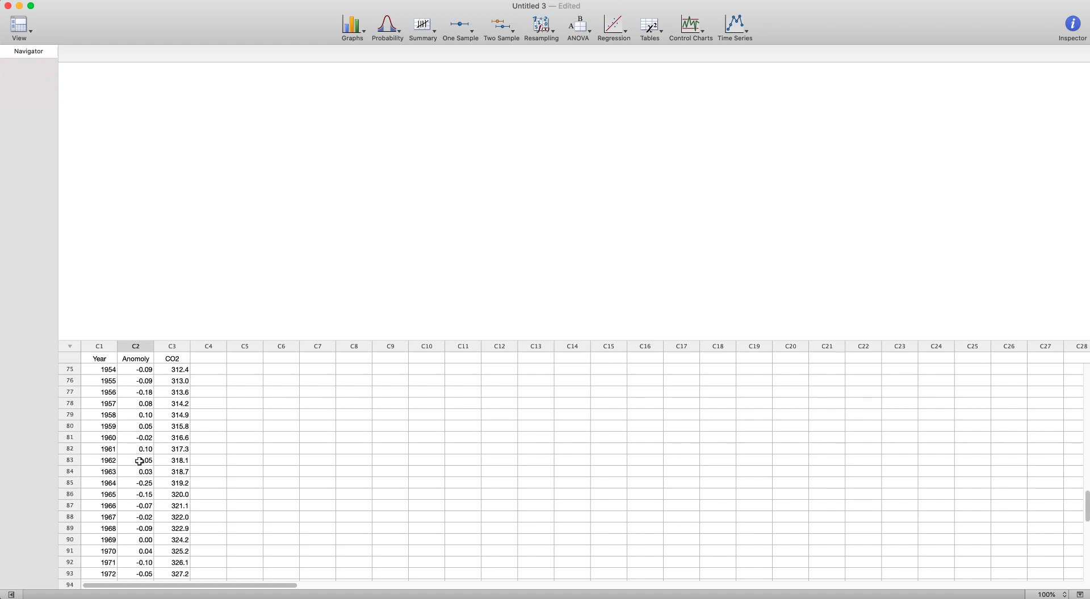
click(139, 461)
scroll(159, 461, up, 15)
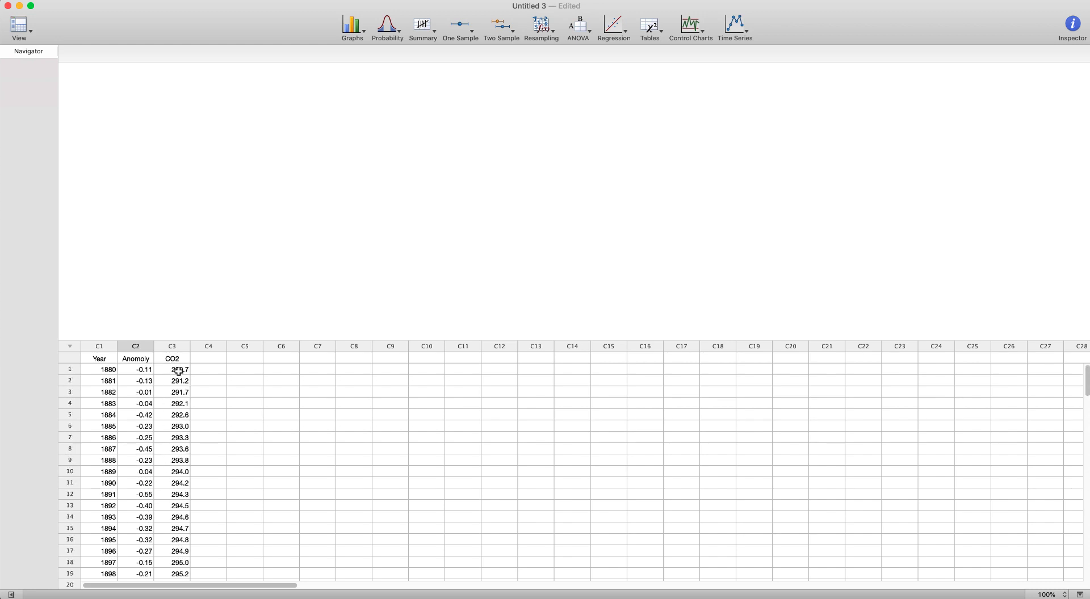
drag(179, 370, 180, 416)
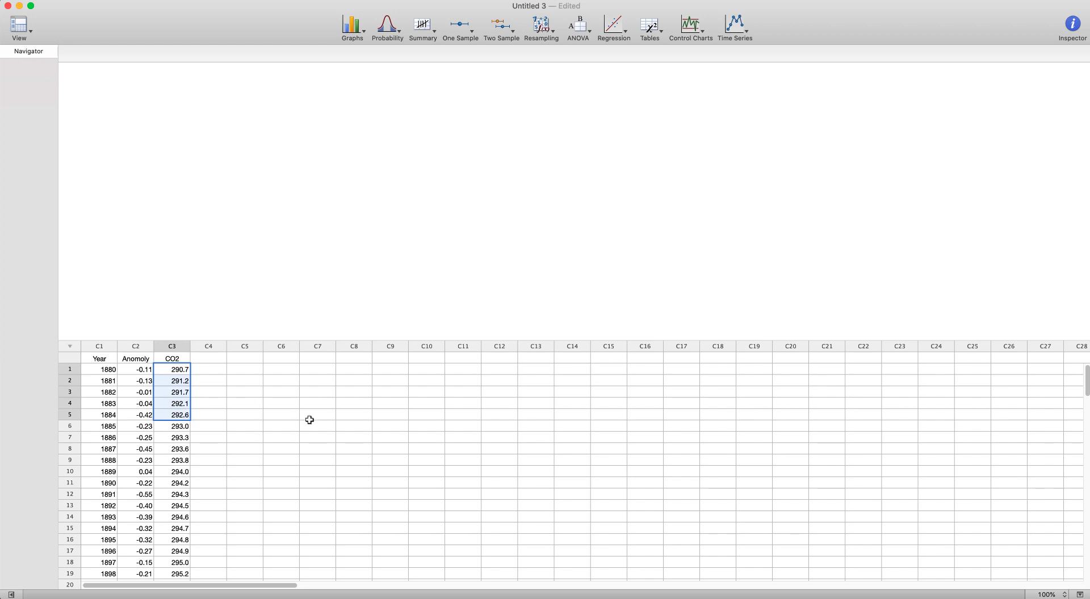
drag(114, 368, 139, 473)
click(217, 426)
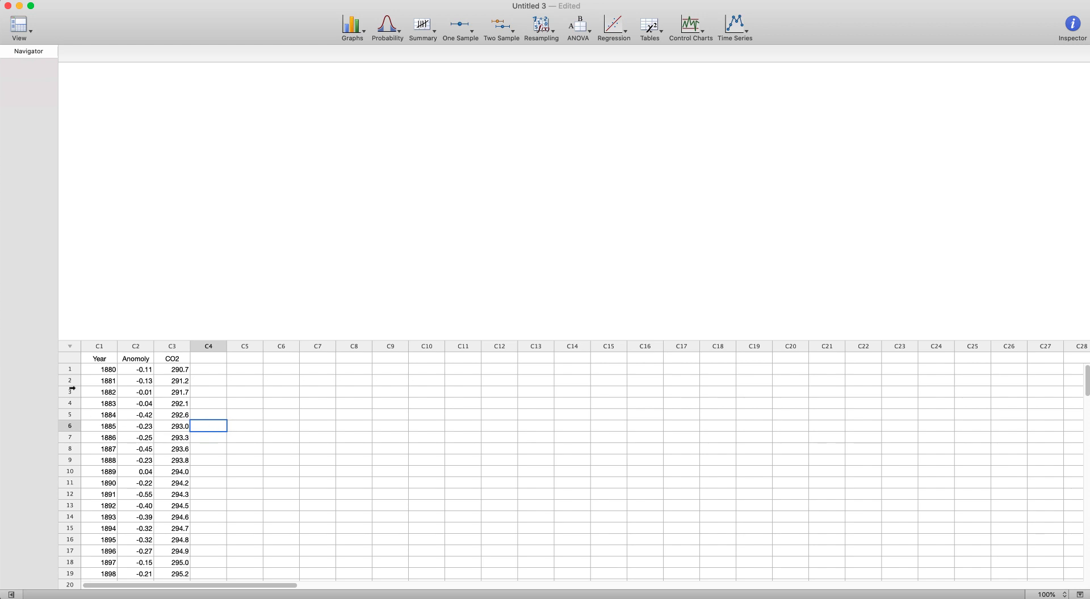
drag(124, 370, 128, 426)
click(265, 399)
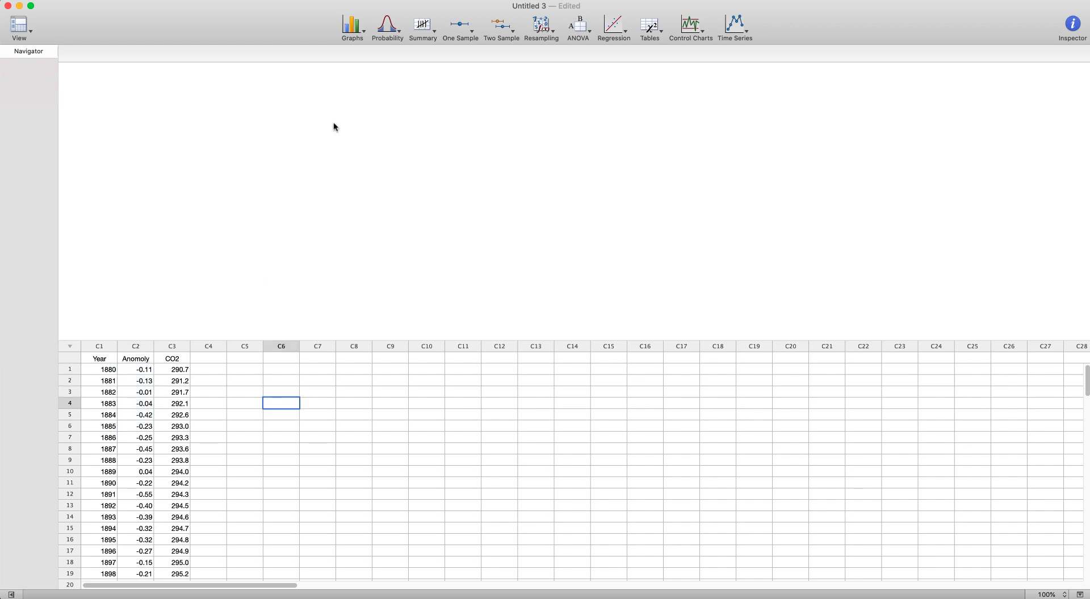
Create a simple single-Y time series plot of Anomoly with Year as the time scale labels.
click(352, 30)
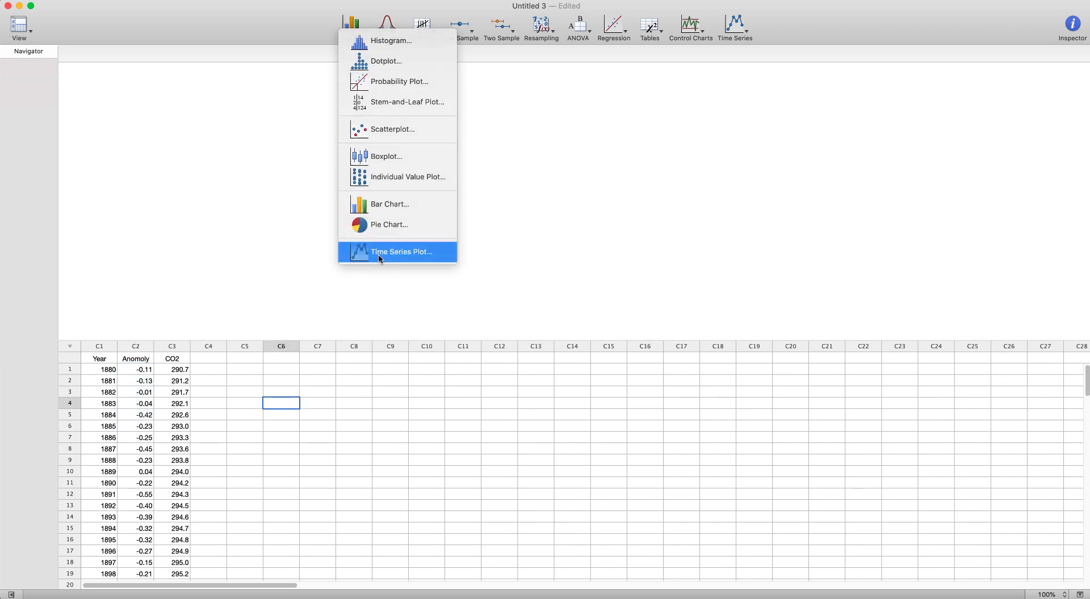
click(378, 254)
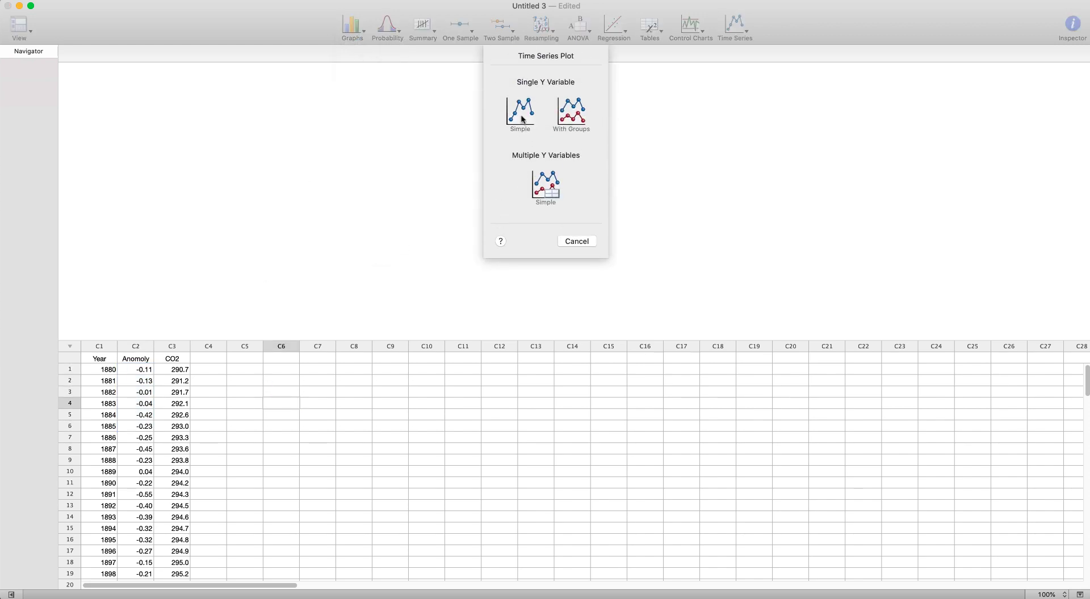
click(521, 118)
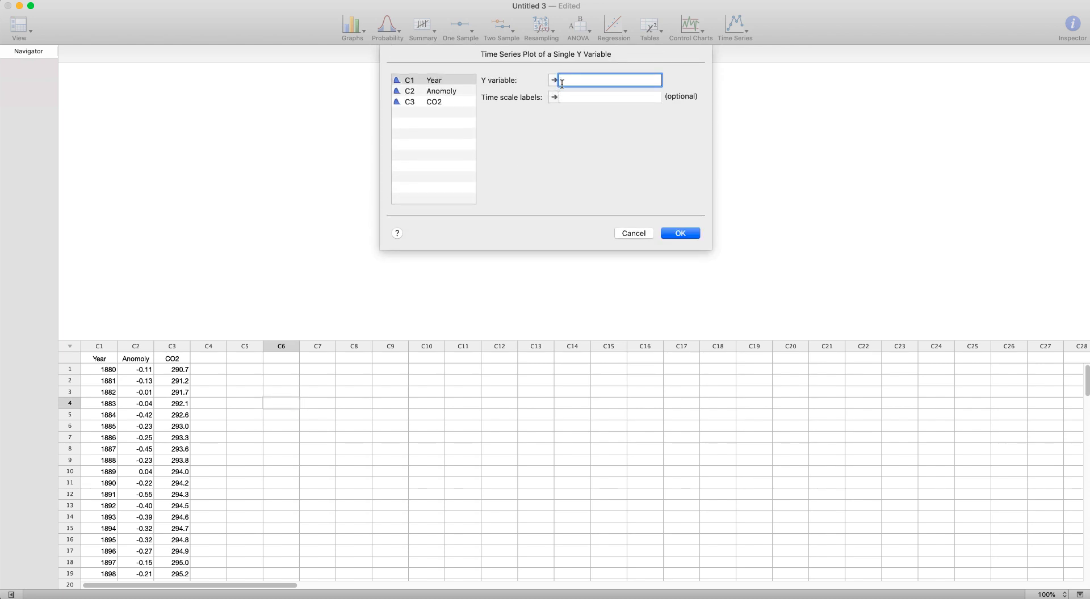
double_click(445, 91)
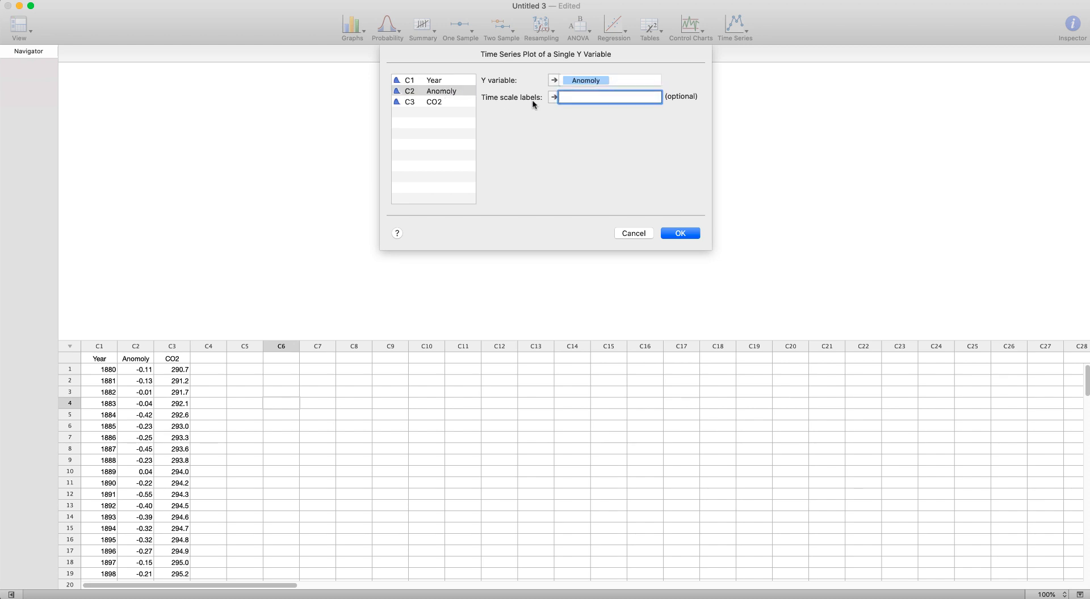
double_click(434, 80)
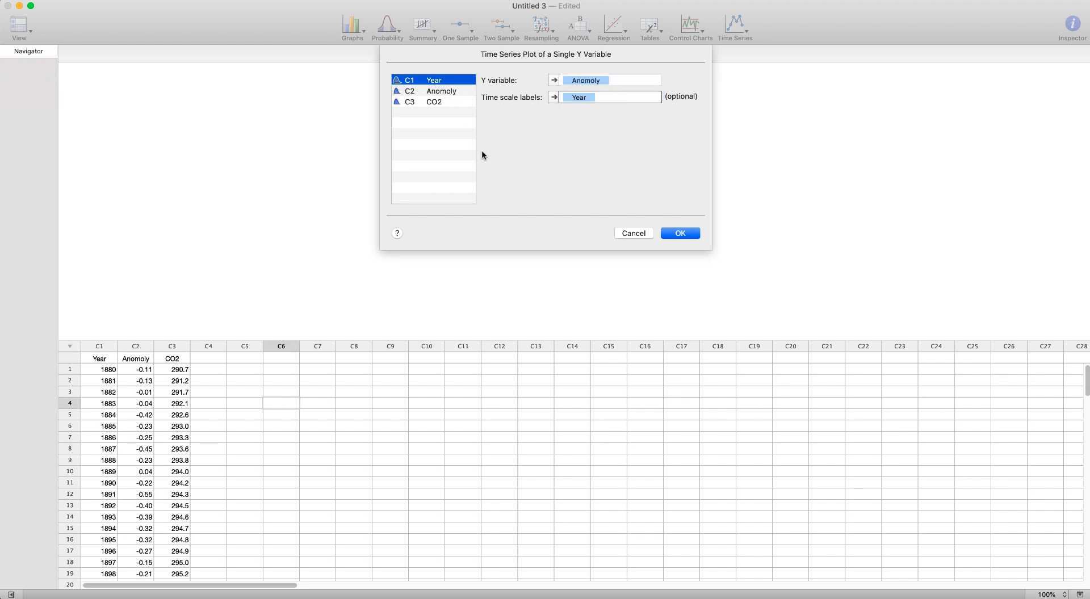
click(679, 234)
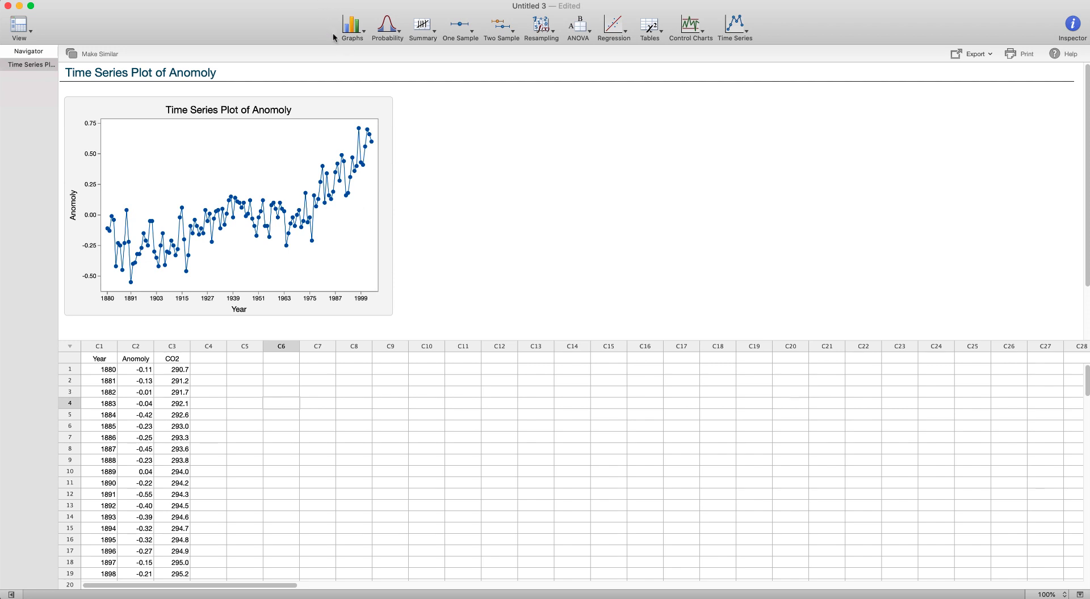
Create a simple single-Y time series plot of CO2 with Year as the time scale labels.
click(350, 29)
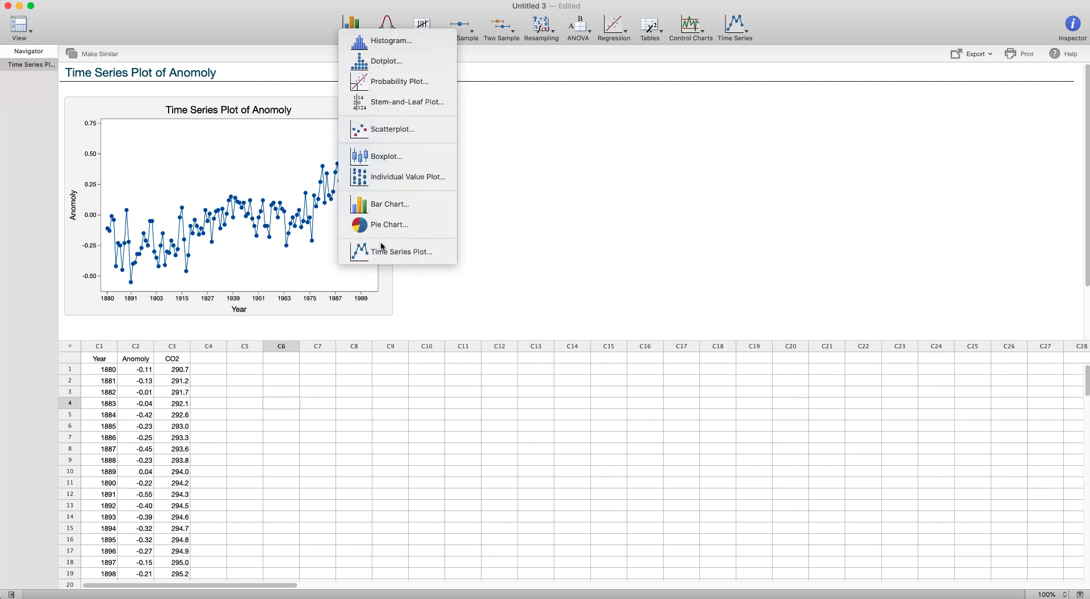
click(382, 254)
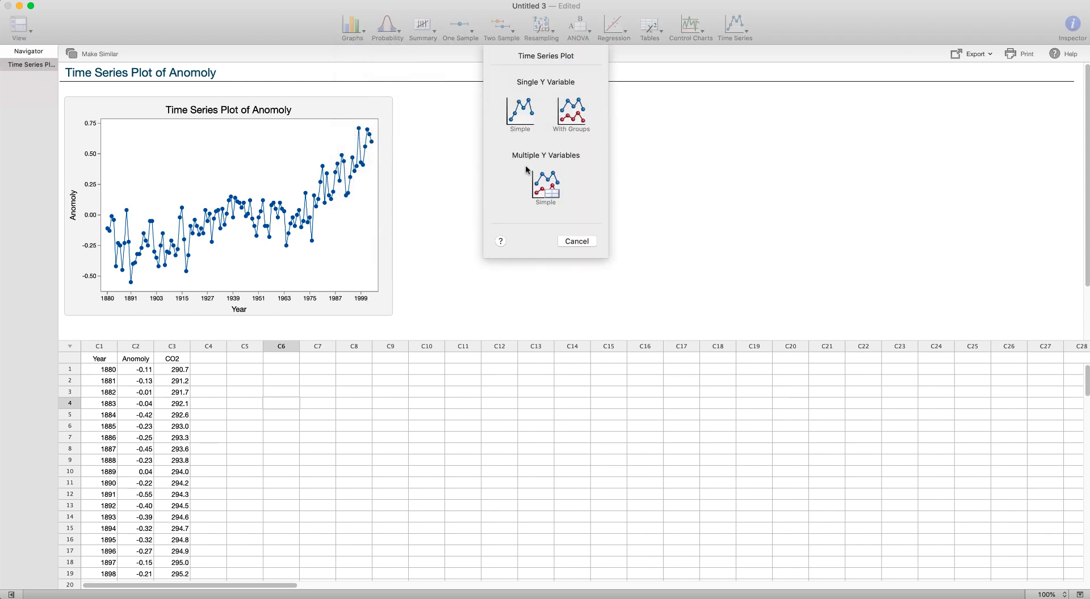
click(523, 110)
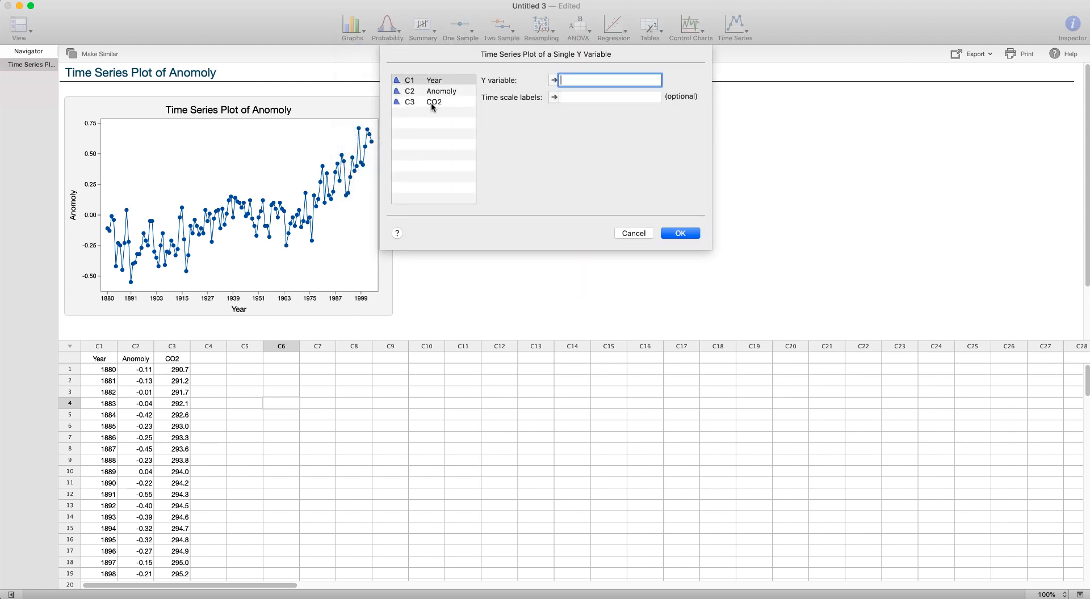
double_click(430, 103)
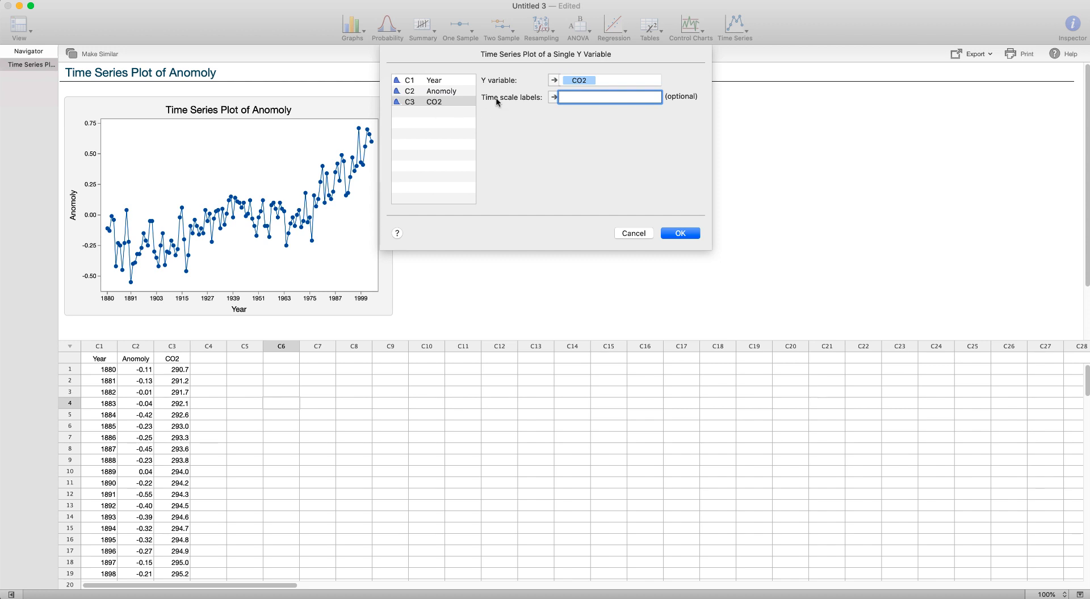
double_click(447, 84)
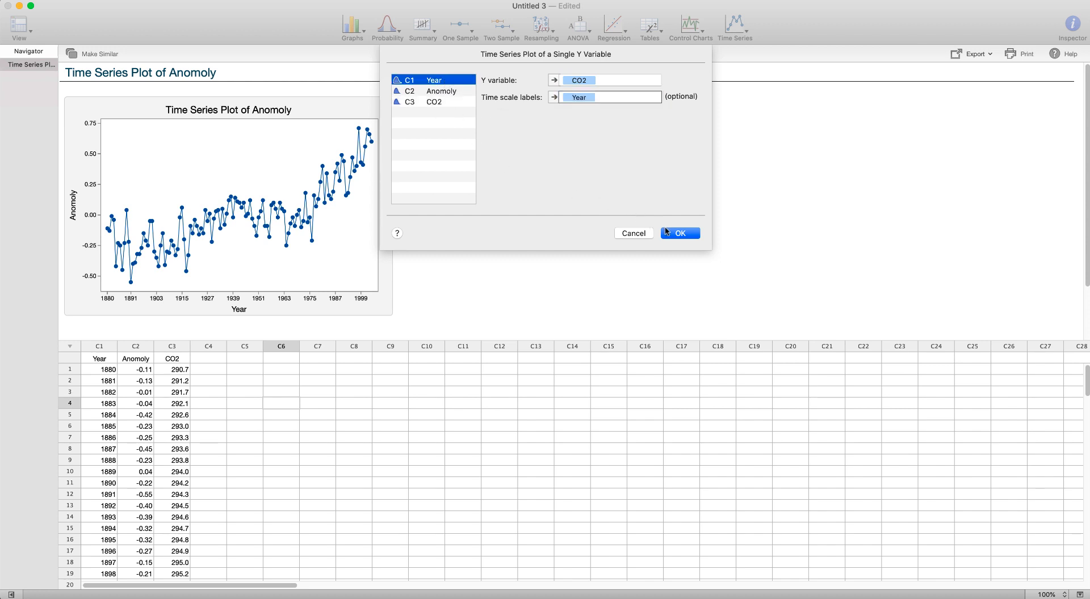
click(667, 231)
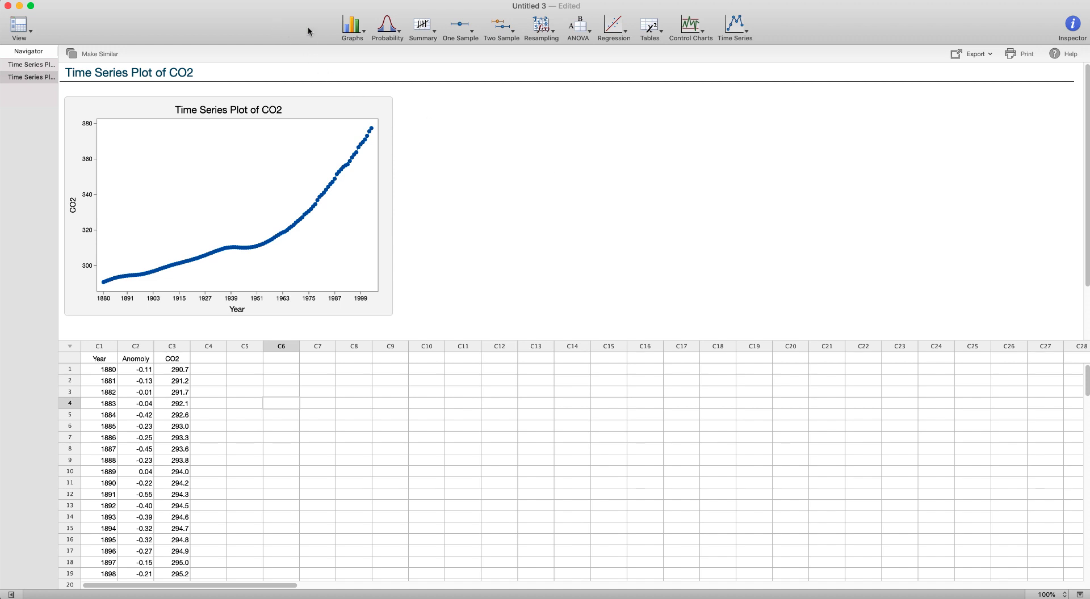
click(352, 27)
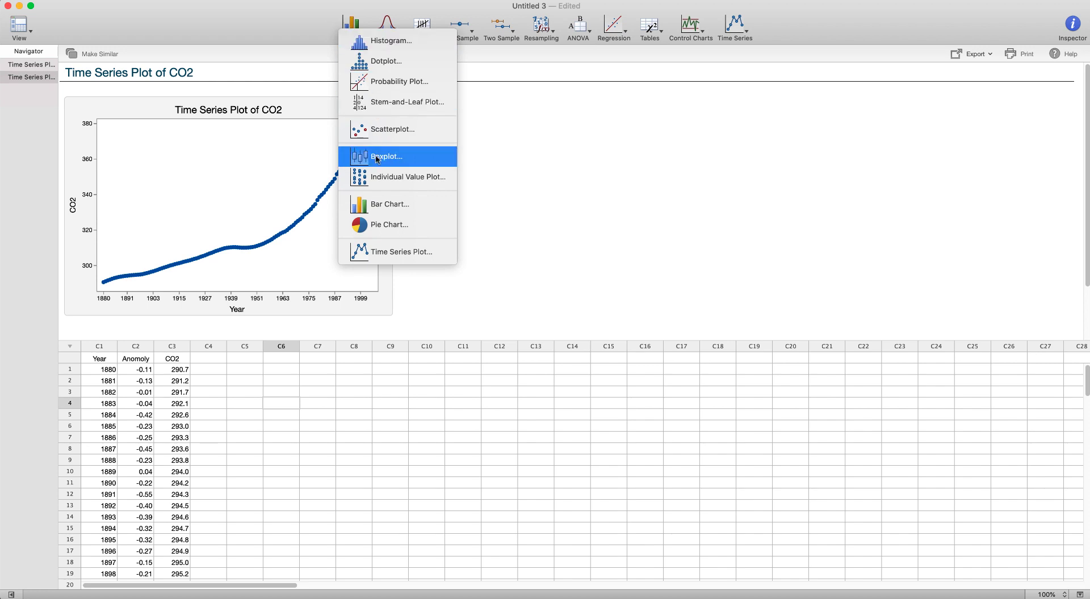
click(380, 131)
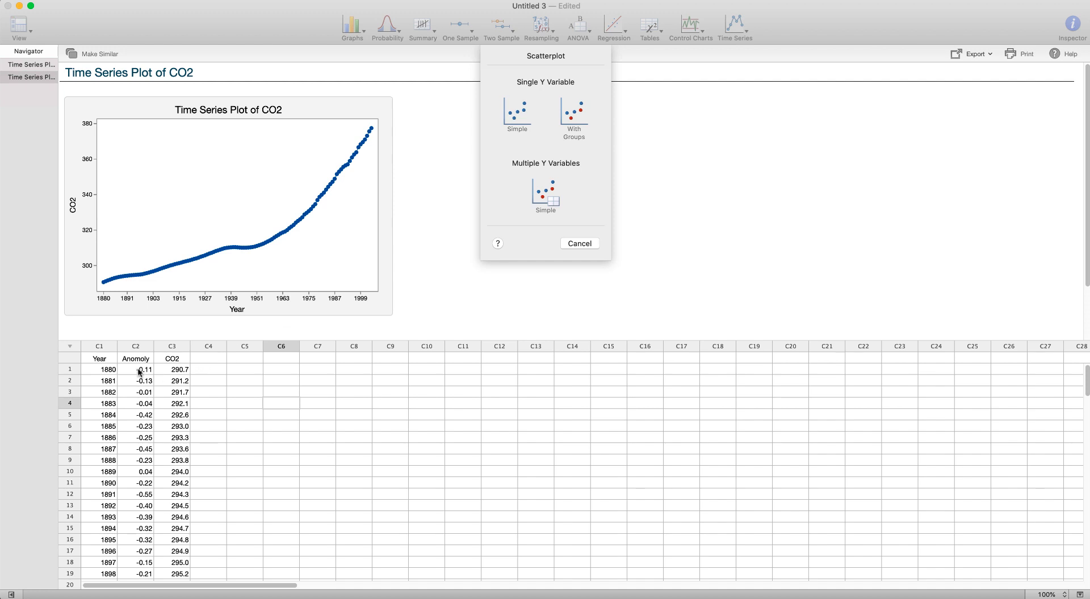
click(576, 243)
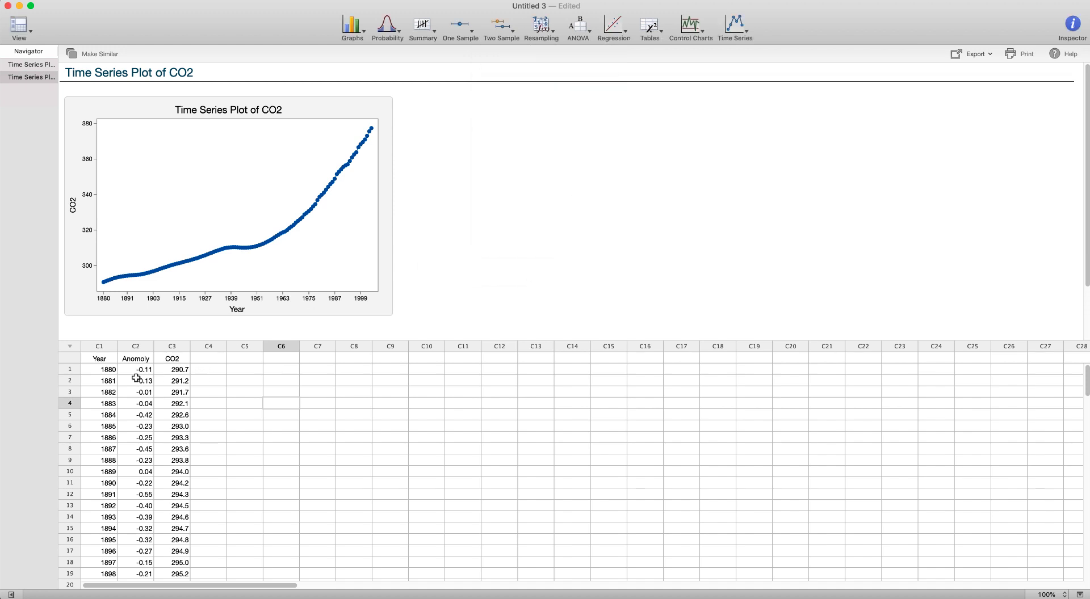
Examine the paired Anomoly and CO2 values row by row in the worksheet.
drag(134, 370, 175, 370)
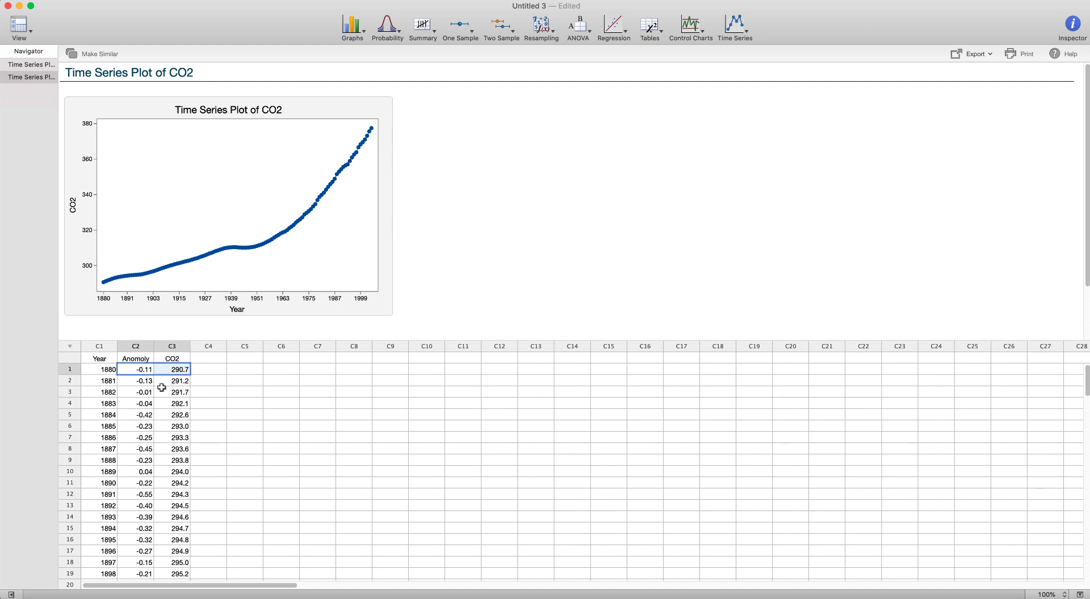
drag(146, 370, 164, 392)
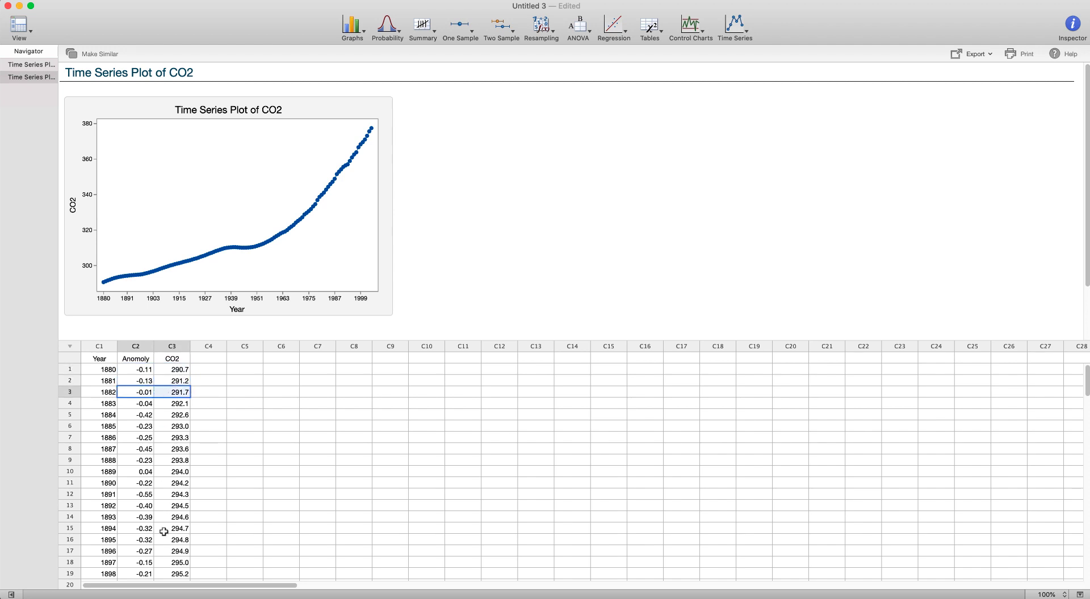
scroll(163, 532, down, 3)
scroll(164, 532, up, 3)
click(253, 413)
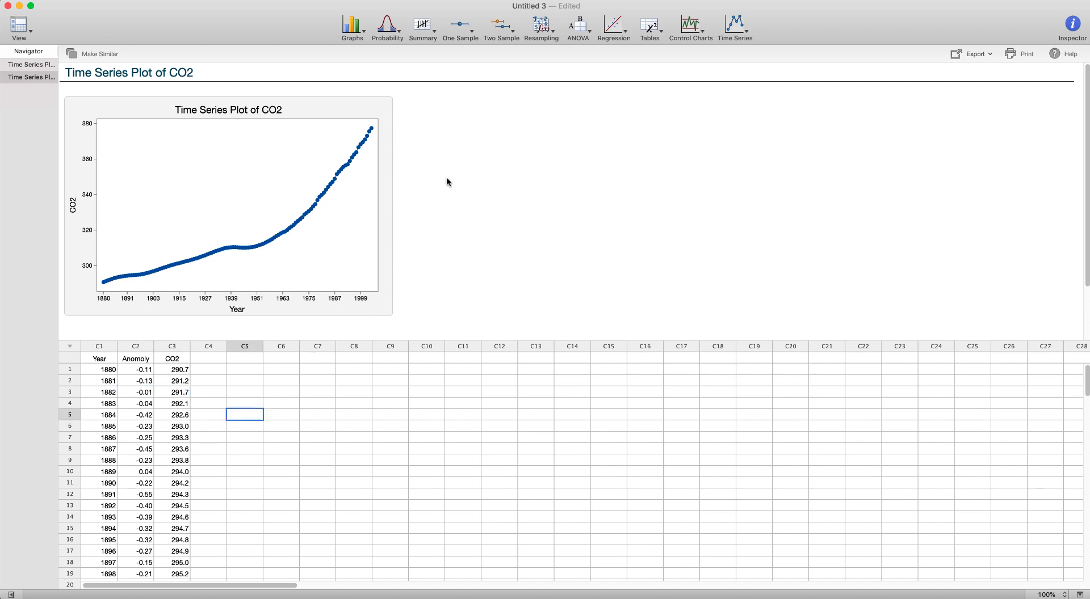
Create a simple scatterplot with CO2 as the Y variable and Anomoly as the X variable.
click(361, 35)
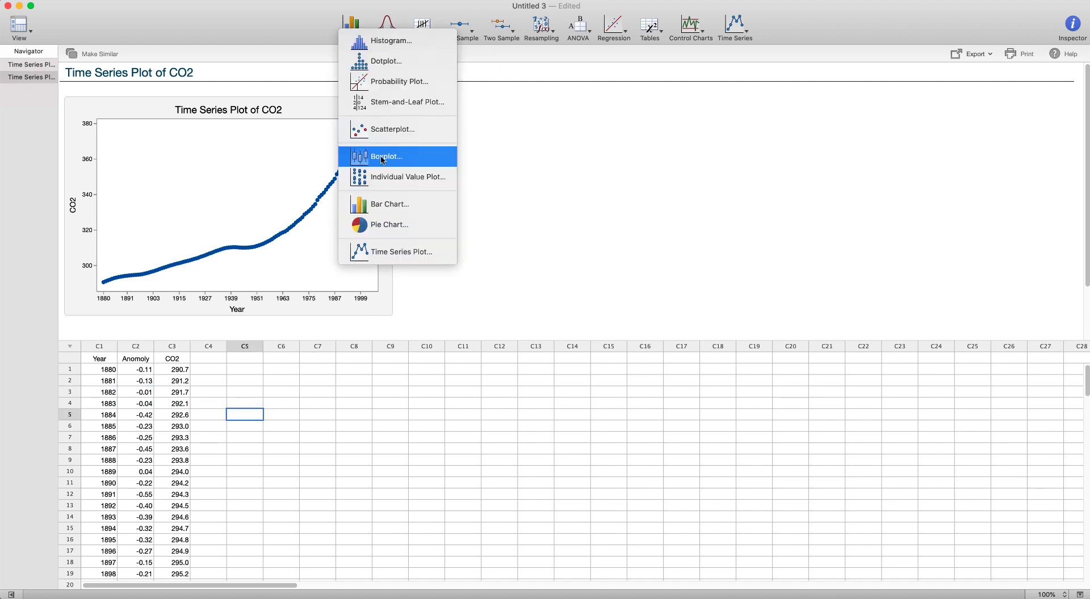
click(380, 130)
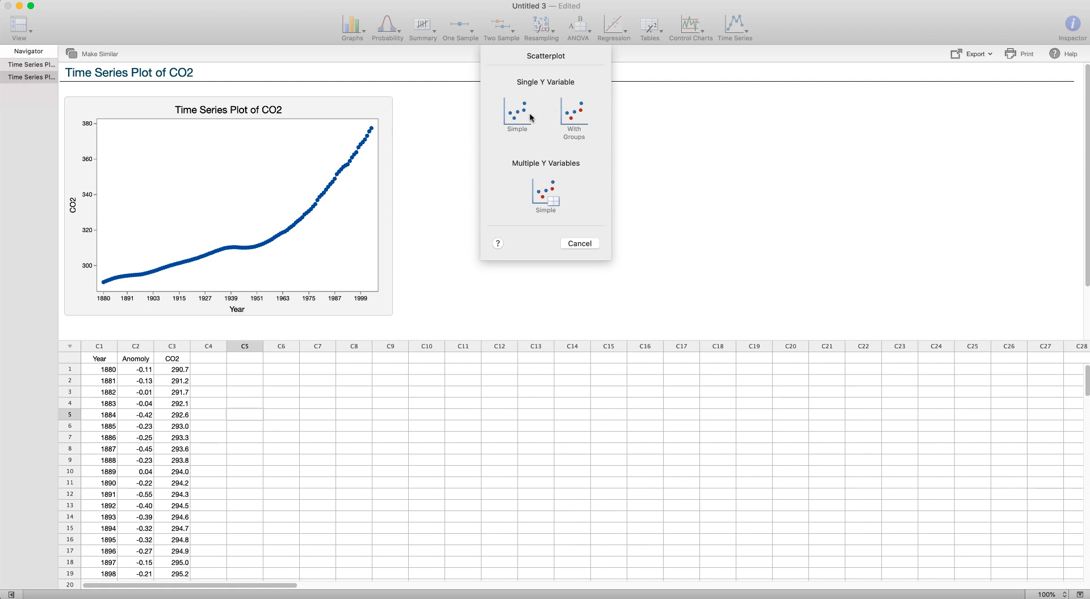
click(515, 130)
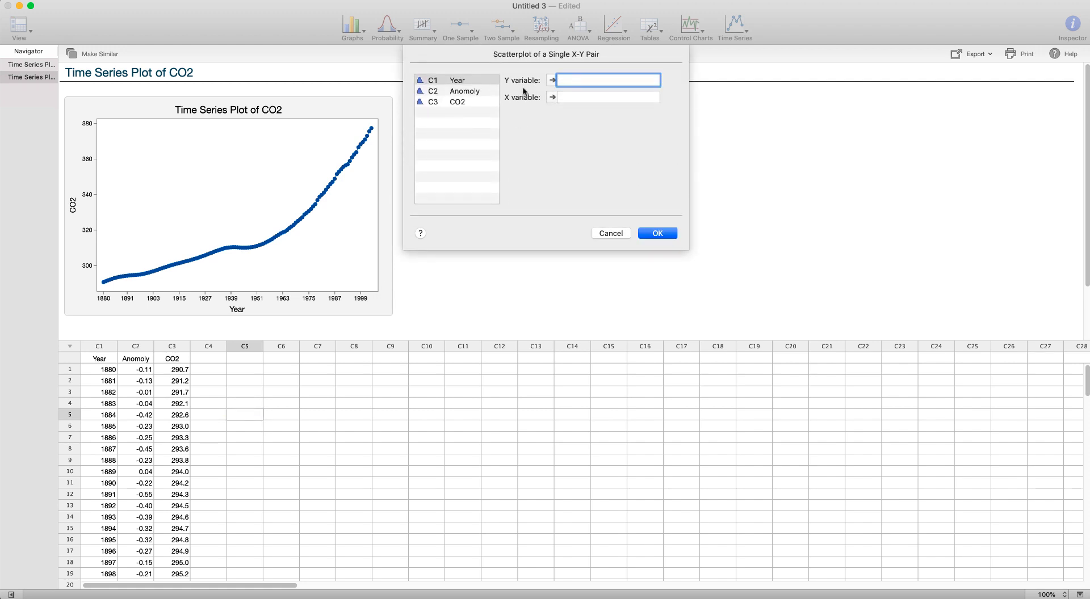
double_click(461, 100)
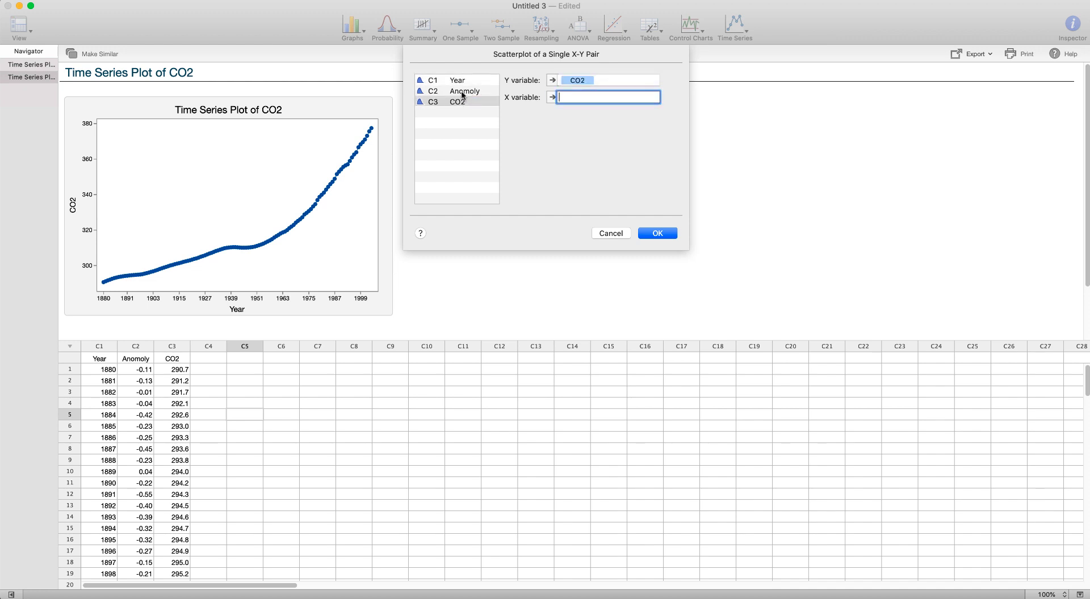
double_click(461, 92)
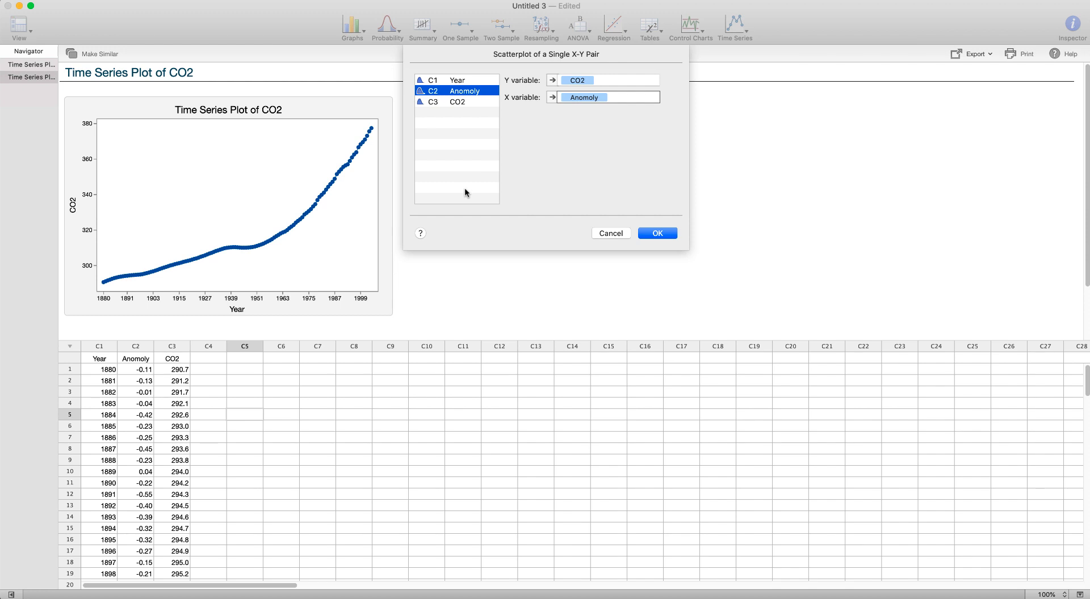
click(648, 238)
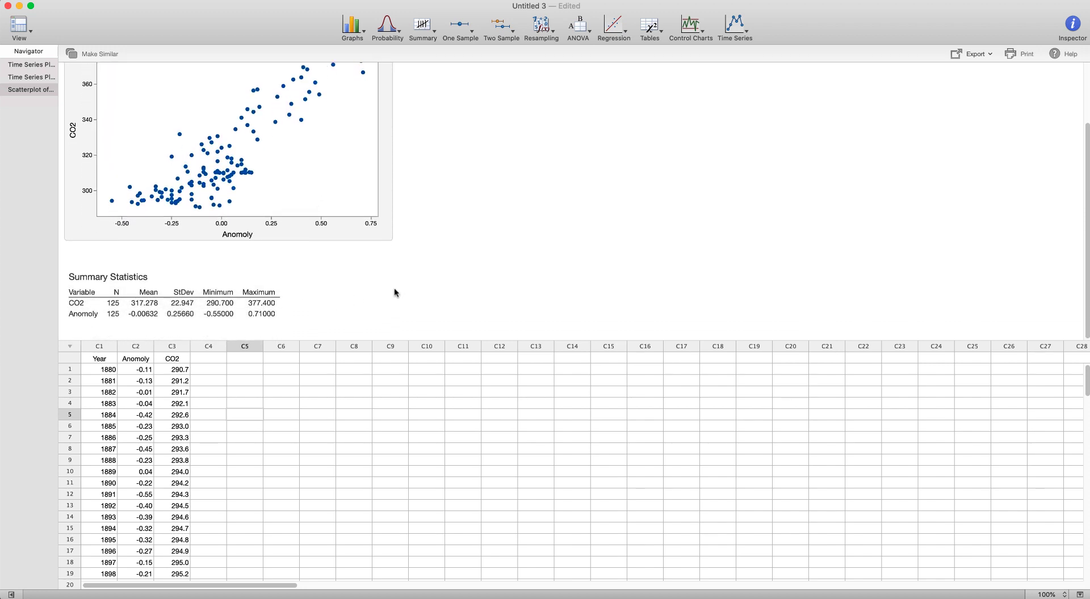
scroll(395, 292, up, 3)
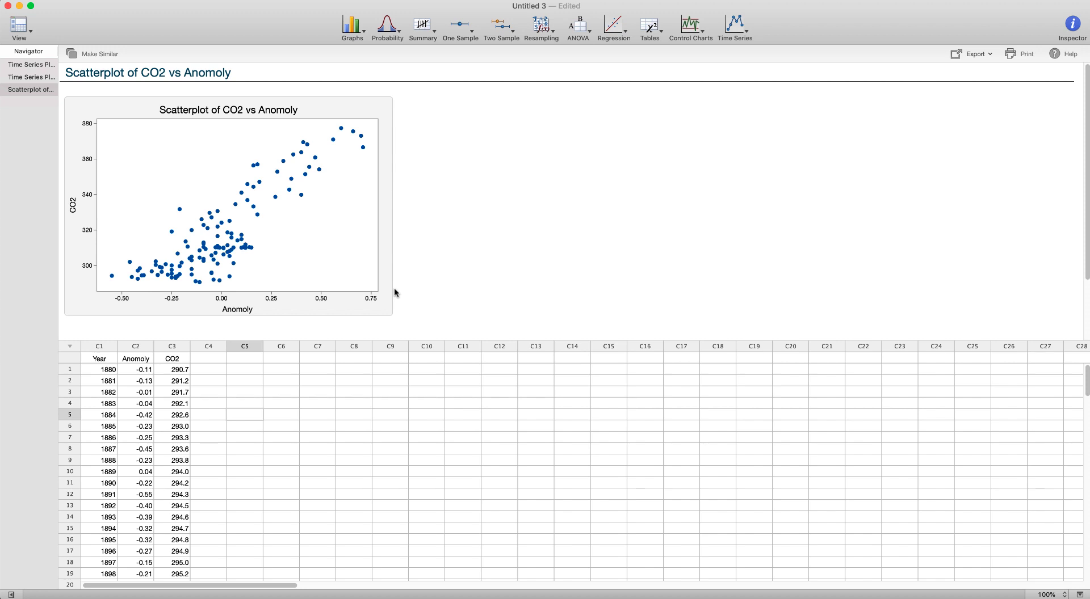